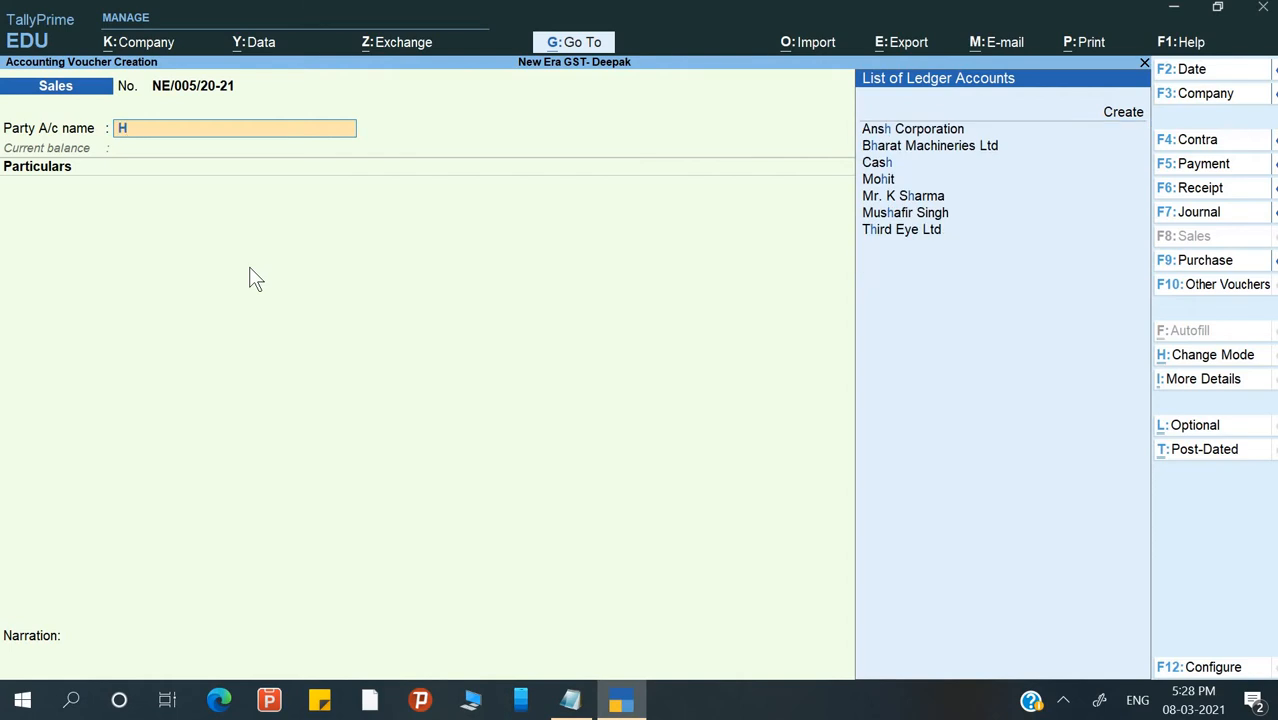
Step: Change the sales voucher mode to Item Invoice
{"action": "key", "text": "ctrl+h"}
{"action": "key", "text": "Up"}
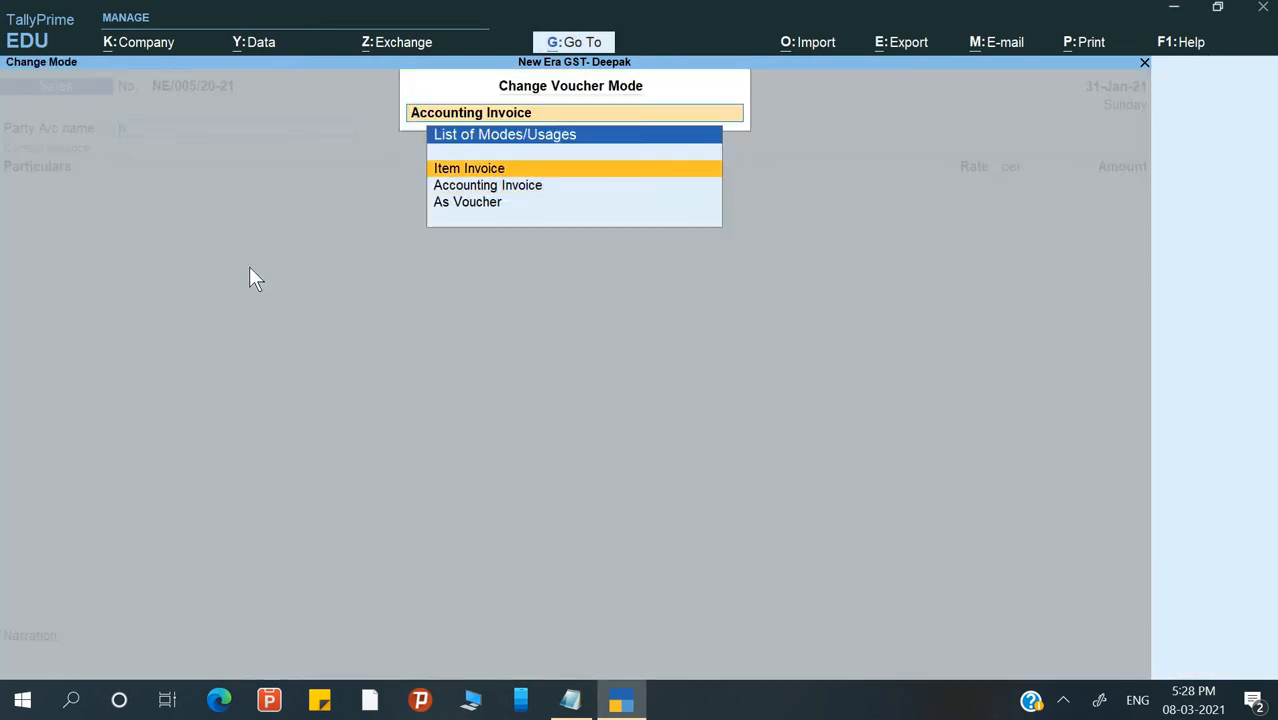
{"action": "key", "text": "Return"}
Step: Set the party account of the sales voucher to RKDK Company Ltd
{"action": "key", "text": "Down"}
{"action": "key", "text": "Down"}
{"action": "key", "text": "Down"}
{"action": "key", "text": "Down"}
{"action": "key", "text": "Down"}
{"action": "key", "text": "Down"}
{"action": "key", "text": "Down"}
{"action": "key", "text": "Down"}
{"action": "key", "text": "Down"}
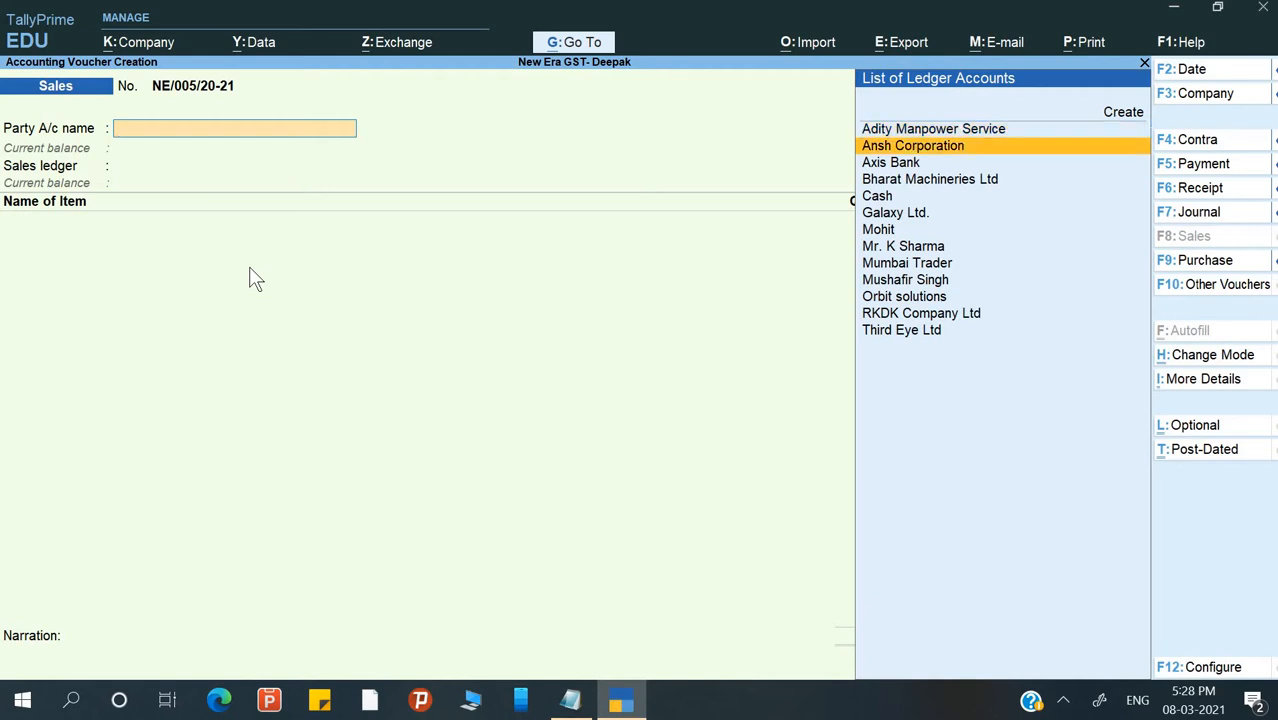
{"action": "key", "text": "Down"}
{"action": "key", "text": "Down"}
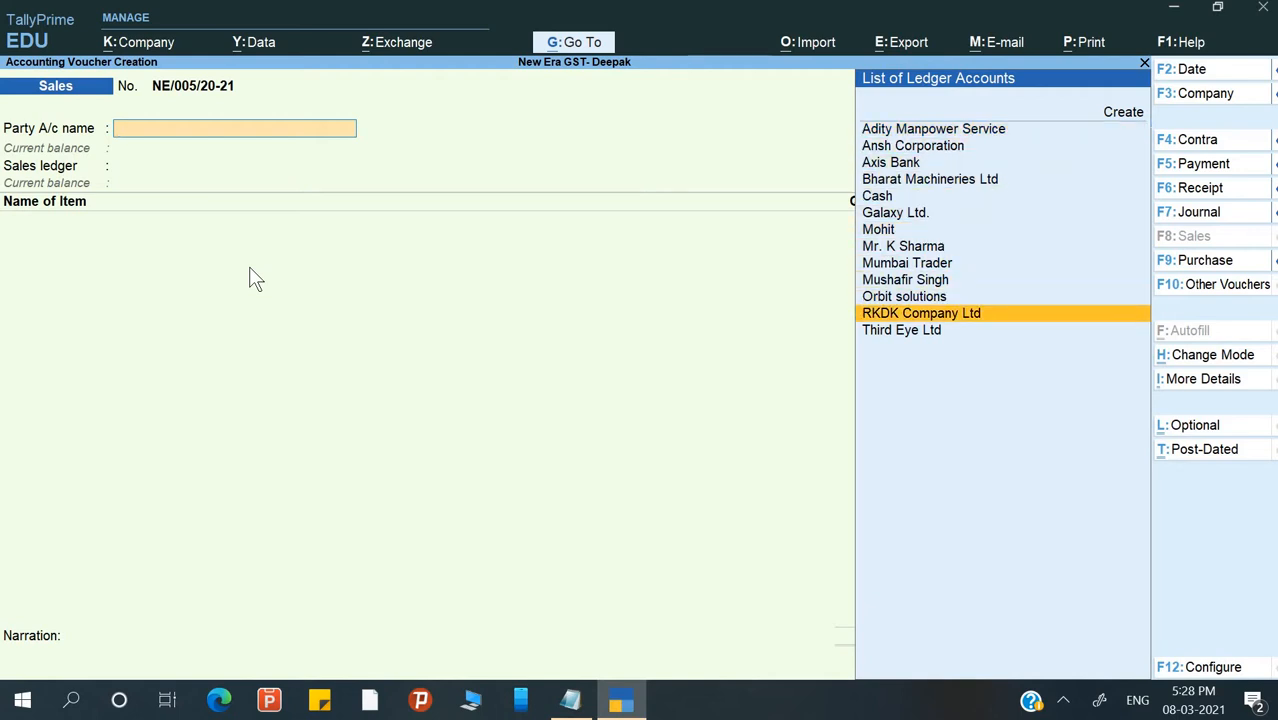
{"action": "key", "text": "Return"}
Step: Leave all dispatch and order details blank for this invoice and continue to the party details
{"action": "key", "text": "Return"}
{"action": "key", "text": "Return"}
{"action": "key", "text": "Return"}
{"action": "key", "text": "Return"}
{"action": "key", "text": "Return"}
{"action": "key", "text": "Return"}
{"action": "key", "text": "Return"}
{"action": "key", "text": "Return"}
{"action": "key", "text": "Return"}
{"action": "key", "text": "Return"}
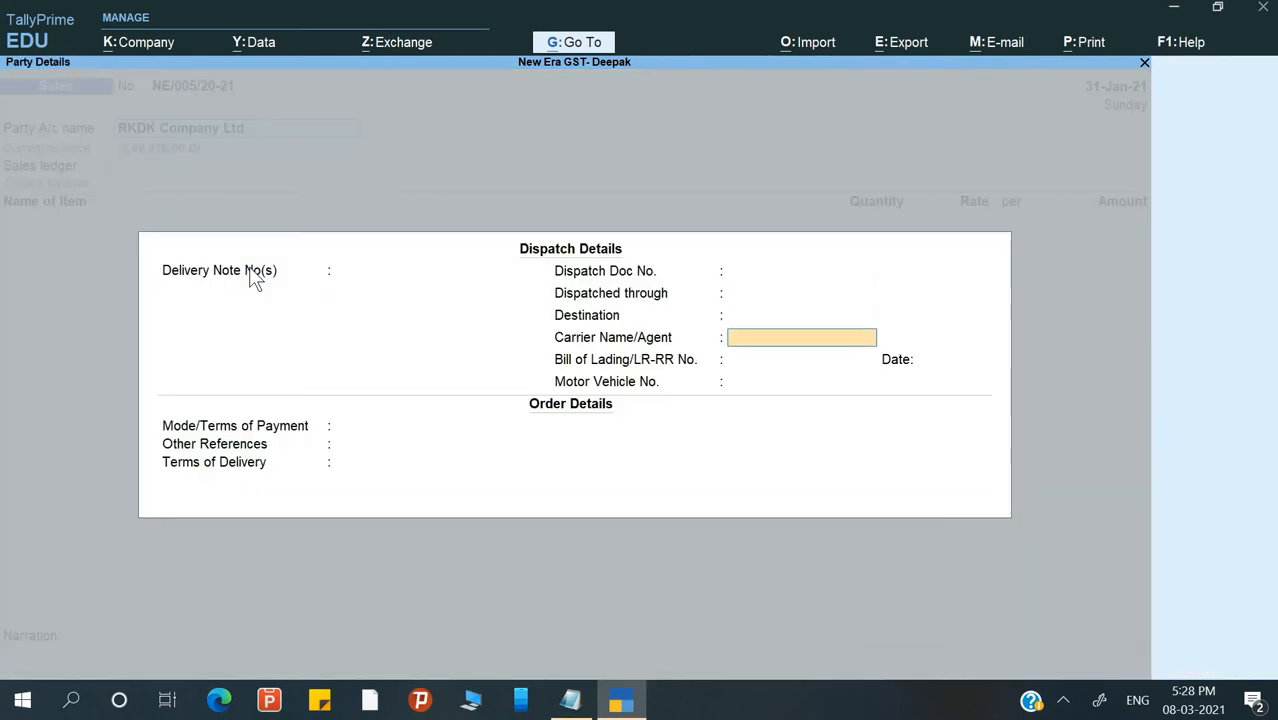
{"action": "key", "text": "Return"}
{"action": "key", "text": "Return"}
{"action": "key", "text": "Return"}
{"action": "key", "text": "Return"}
Step: Go back to the buyer field and configure the party details to provide separate buyer and consignee details
{"action": "key", "text": "BackSpace"}
{"action": "key", "text": "BackSpace"}
{"action": "key", "text": "BackSpace"}
{"action": "key", "text": "BackSpace"}
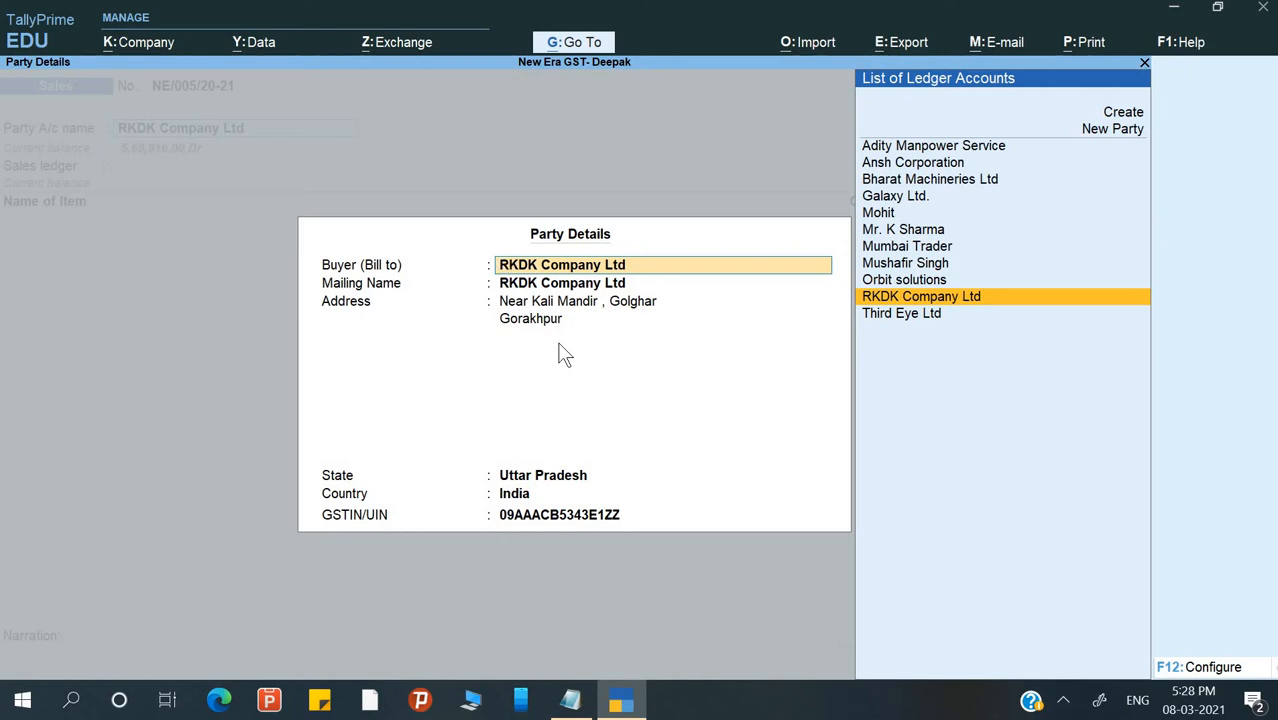
{"action": "key", "text": "F12"}
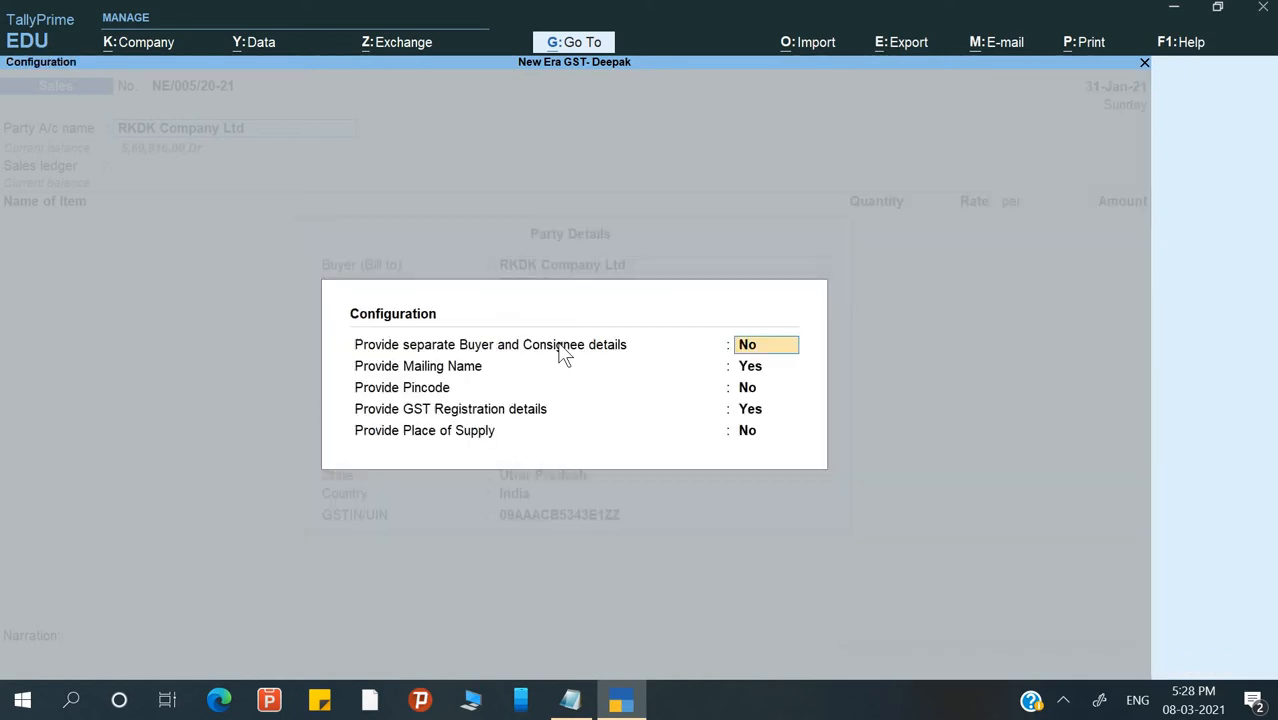
{"action": "key", "text": "Down"}
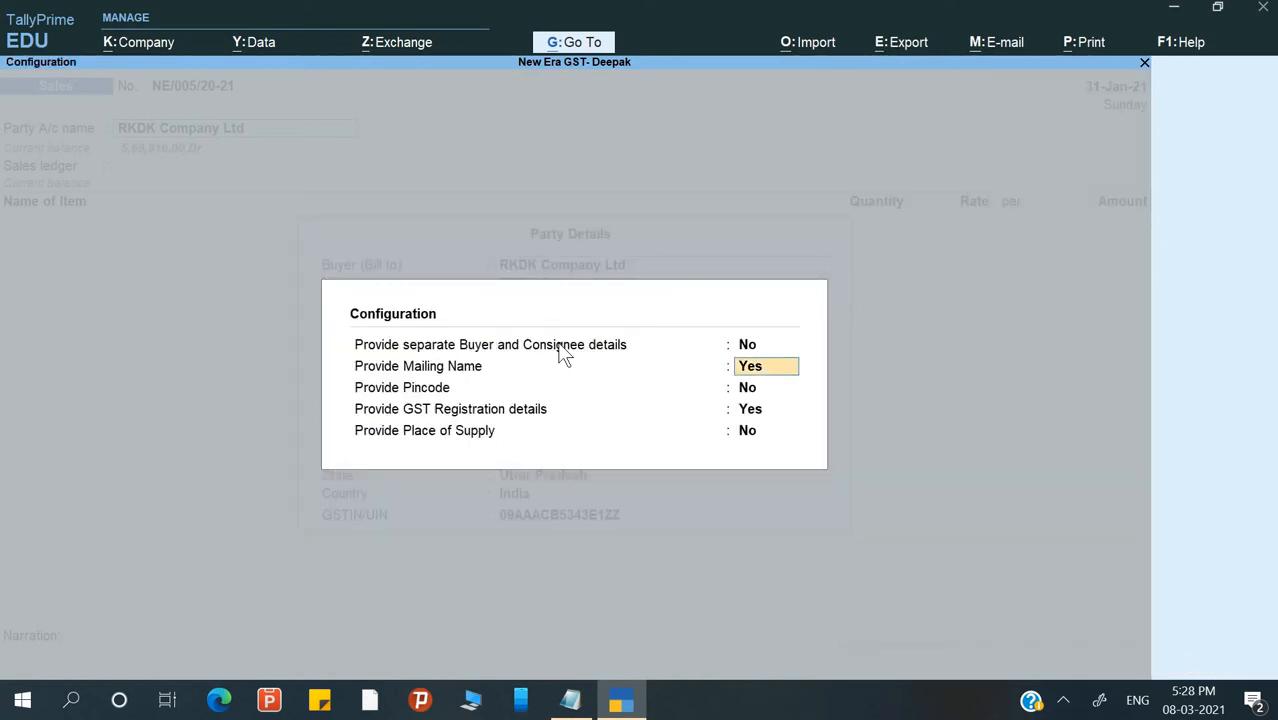
{"action": "key", "text": "Up"}
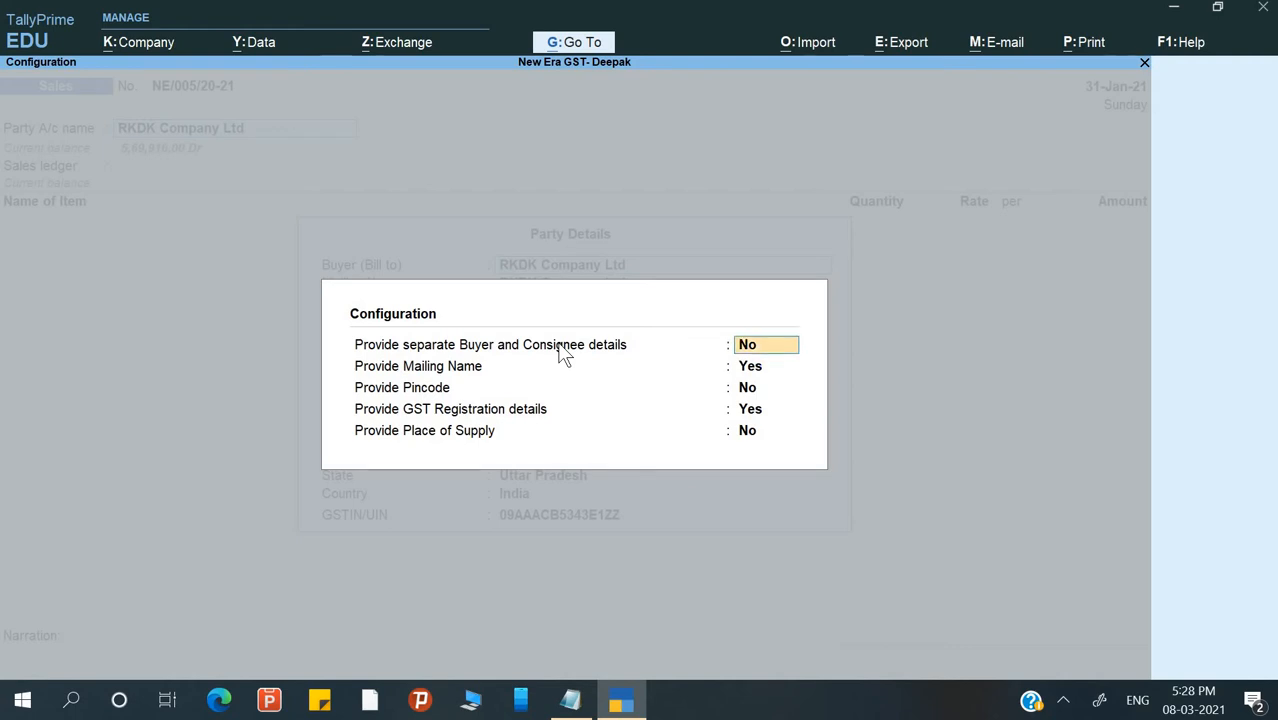
{"action": "type", "text": "y"}
{"action": "key", "text": "Return"}
{"action": "key", "text": "Return"}
{"action": "key", "text": "Return"}
{"action": "key", "text": "Return"}
{"action": "key", "text": "Return"}
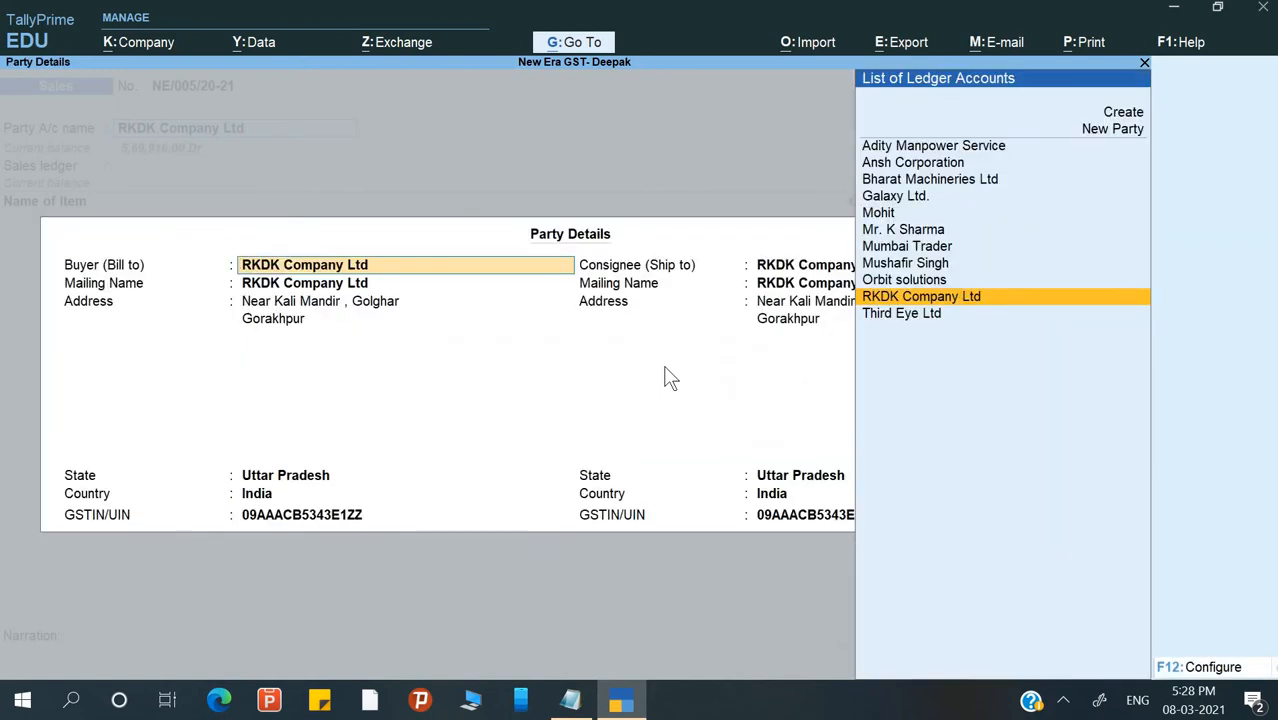
Step: Keep RKDK Company Ltd as the buyer and set the consignee to Orbit solutions in Arunachal Pradesh
{"action": "key", "text": "Return"}
{"action": "key", "text": "Return"}
{"action": "key", "text": "Return"}
{"action": "key", "text": "Return"}
{"action": "key", "text": "Return"}
{"action": "key", "text": "Return"}
{"action": "key", "text": "Return"}
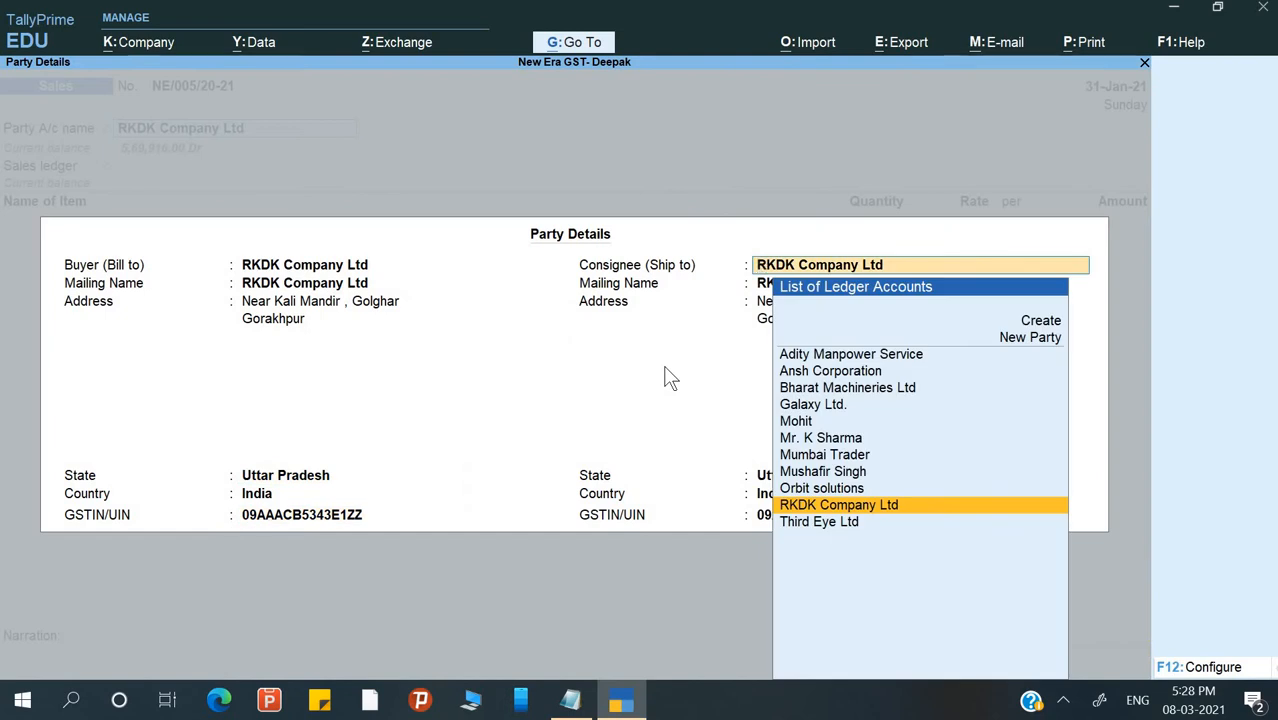
{"action": "type", "text": "Or"}
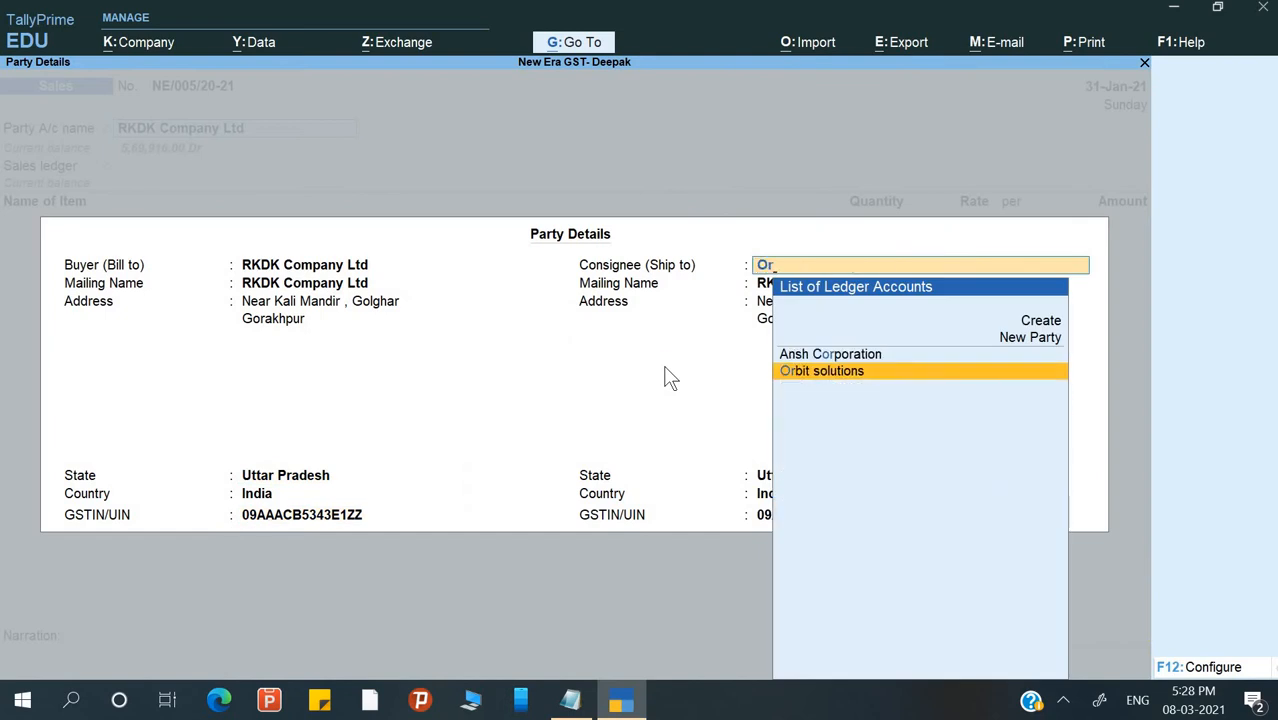
{"action": "key", "text": "Return"}
{"action": "key", "text": "Return"}
{"action": "key", "text": "Return"}
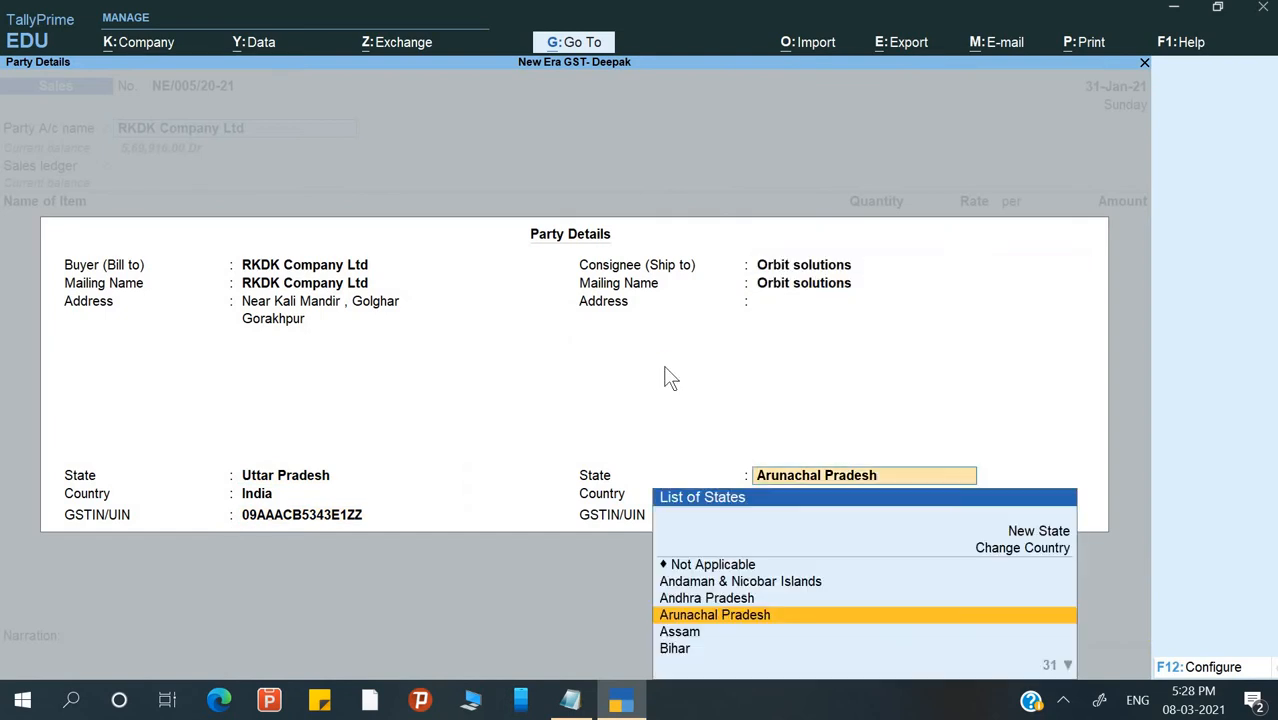
{"action": "key", "text": "Return"}
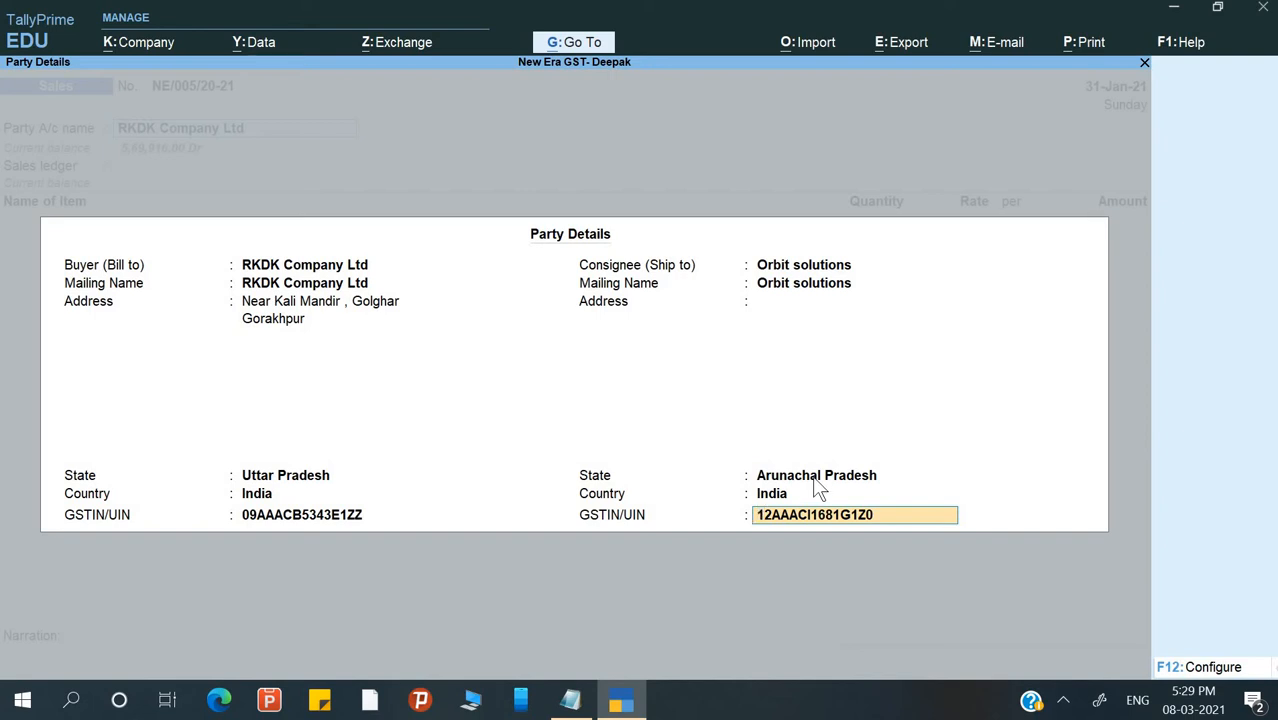
Step: Enable the Place of Supply option in the party details configuration
{"action": "key", "text": "F12"}
{"action": "key", "text": "Return"}
{"action": "key", "text": "Return"}
{"action": "key", "text": "Return"}
{"action": "key", "text": "Return"}
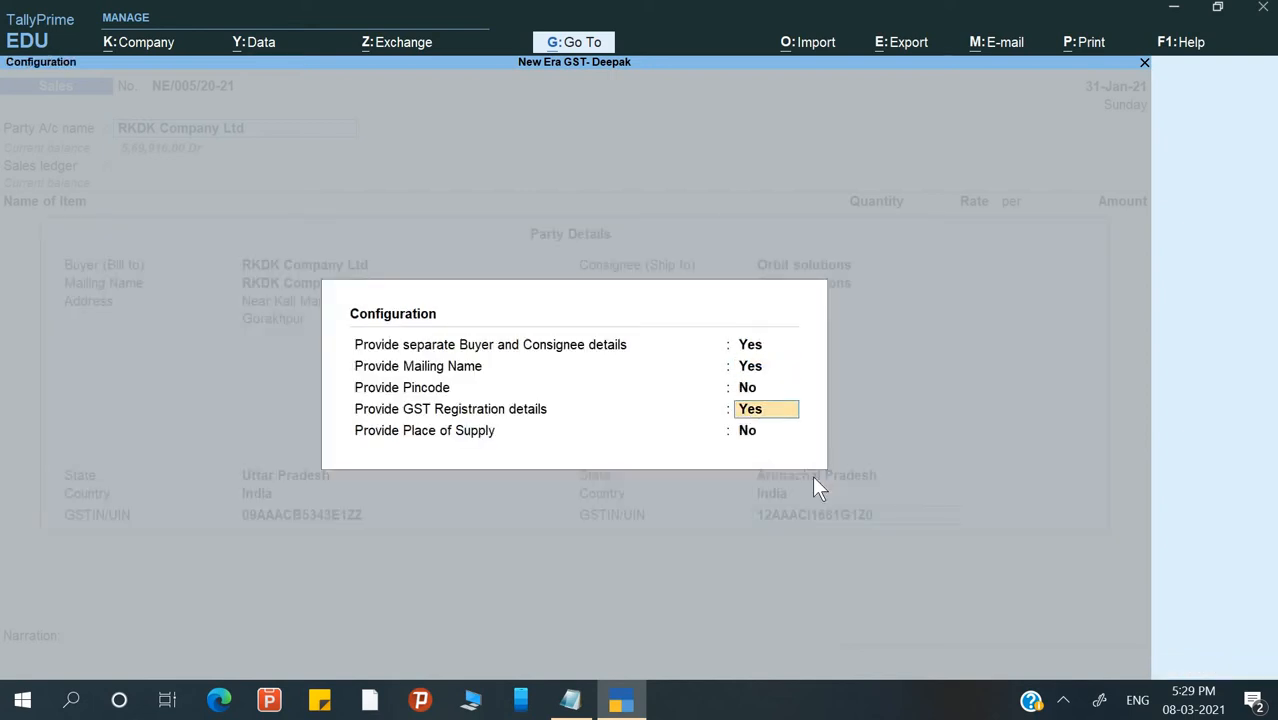
{"action": "type", "text": "y"}
{"action": "key", "text": "Return"}
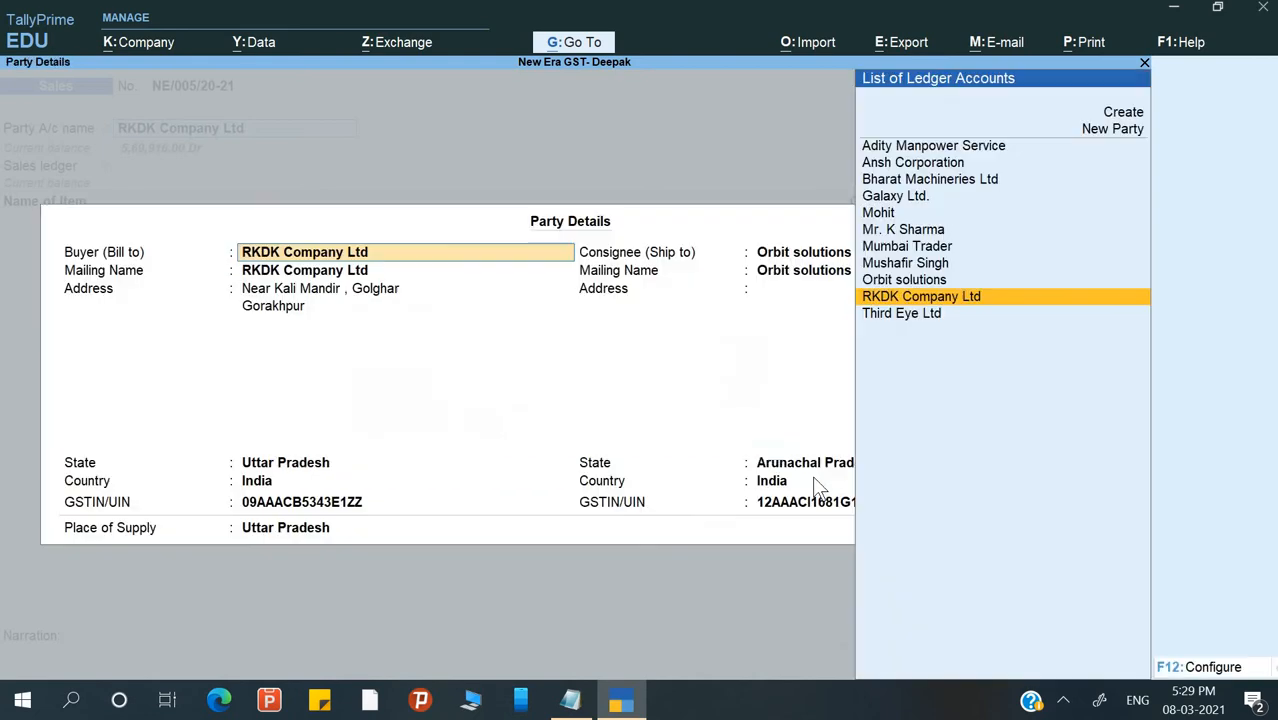
Step: Accept the buyer and consignee details, keeping Uttar Pradesh as the place of supply
{"action": "key", "text": "Return"}
{"action": "key", "text": "Return"}
{"action": "key", "text": "Return"}
{"action": "key", "text": "Return"}
{"action": "key", "text": "Return"}
{"action": "key", "text": "Return"}
{"action": "key", "text": "Return"}
{"action": "key", "text": "Return"}
{"action": "key", "text": "Return"}
{"action": "key", "text": "Return"}
{"action": "key", "text": "Return"}
{"action": "key", "text": "Return"}
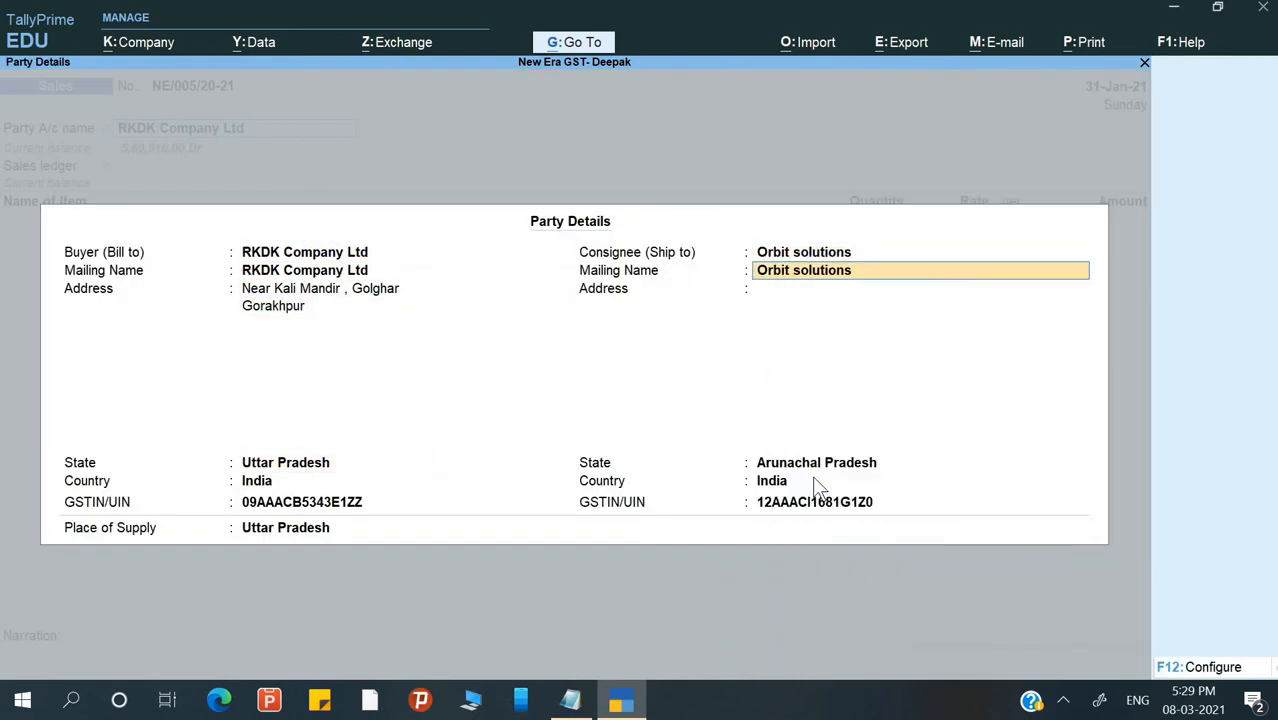
{"action": "key", "text": "Return"}
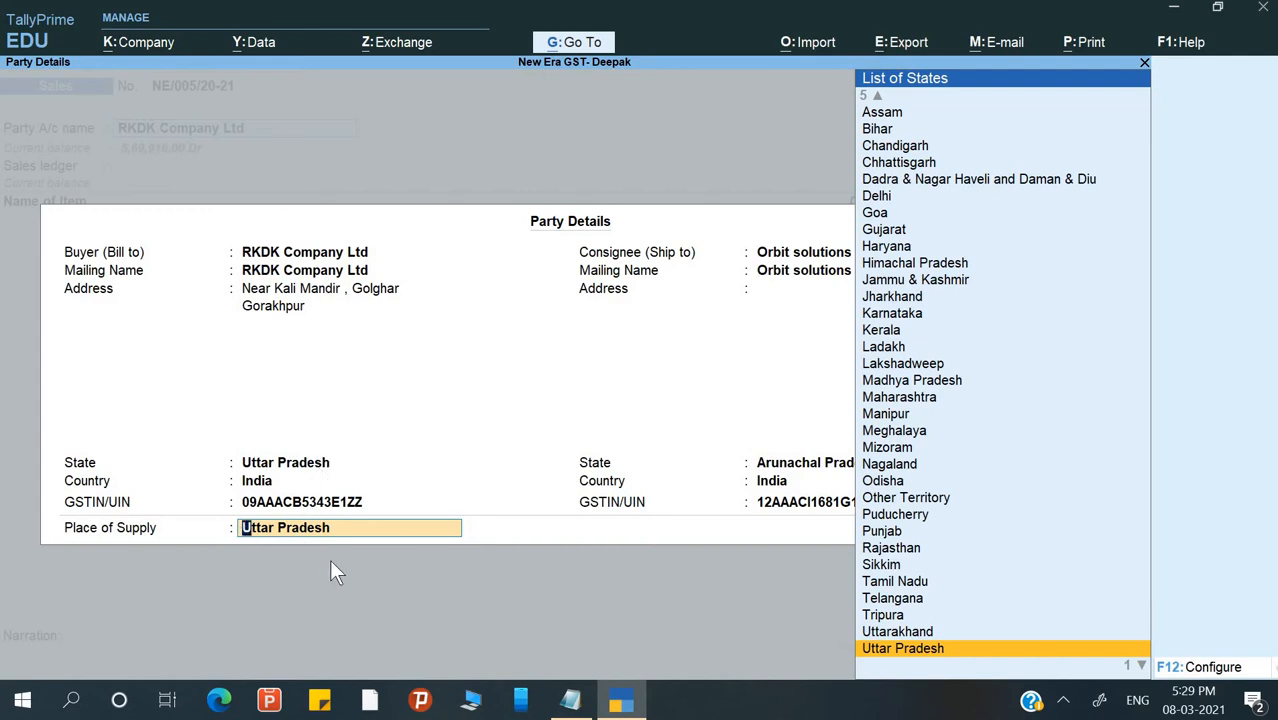
{"action": "key", "text": "Return"}
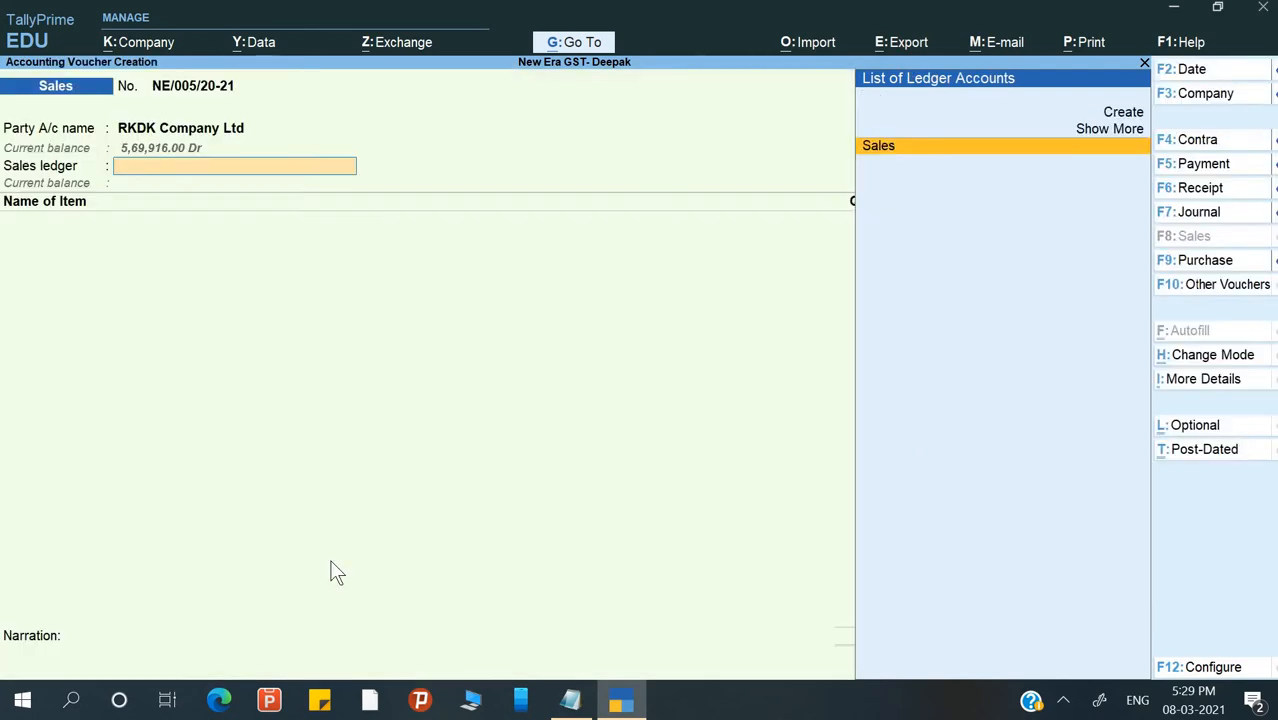
Step: Choose the Sales ledger with tax classification Not Applicable and reverse charge set to No
{"action": "key", "text": "Return"}
{"action": "key", "text": "Return"}
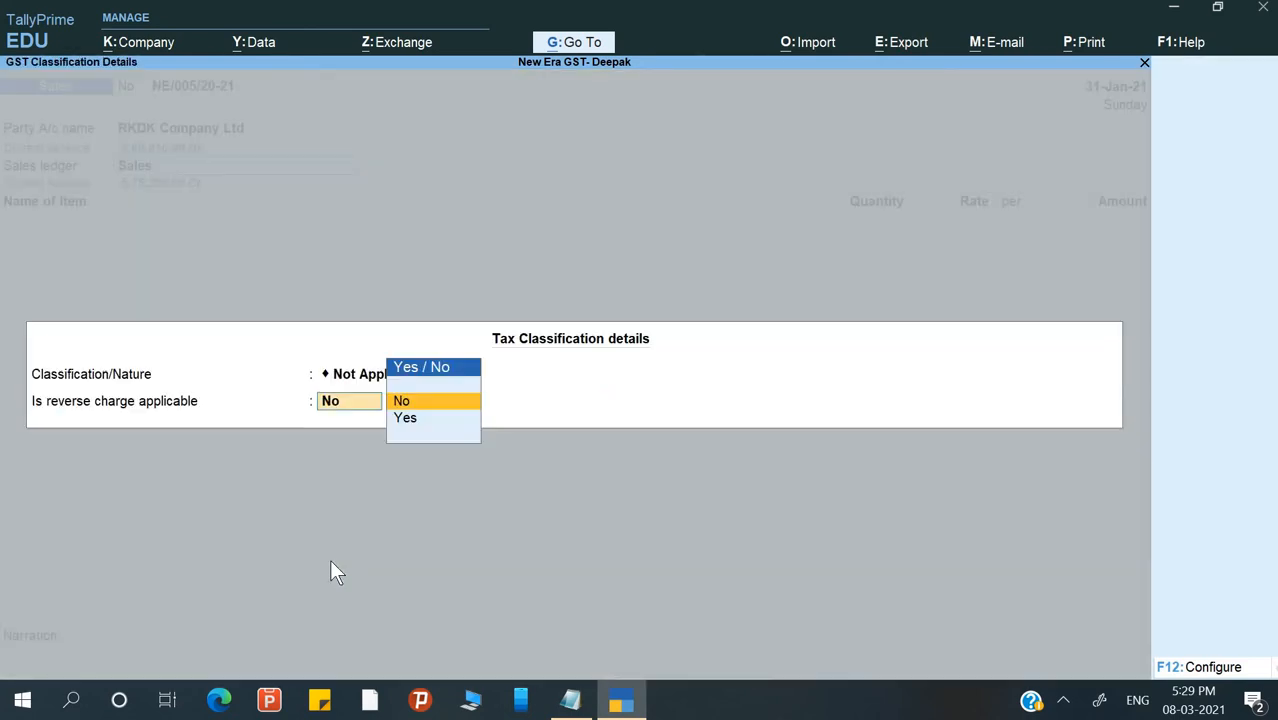
{"action": "key", "text": "Return"}
Step: Add the stock item Printer with a quantity of 5 Pcs at a rate of 10,000 and end the item list
{"action": "key", "text": "Down"}
{"action": "key", "text": "Down"}
{"action": "key", "text": "Down"}
{"action": "key", "text": "Down"}
{"action": "key", "text": "Down"}
{"action": "key", "text": "Return"}
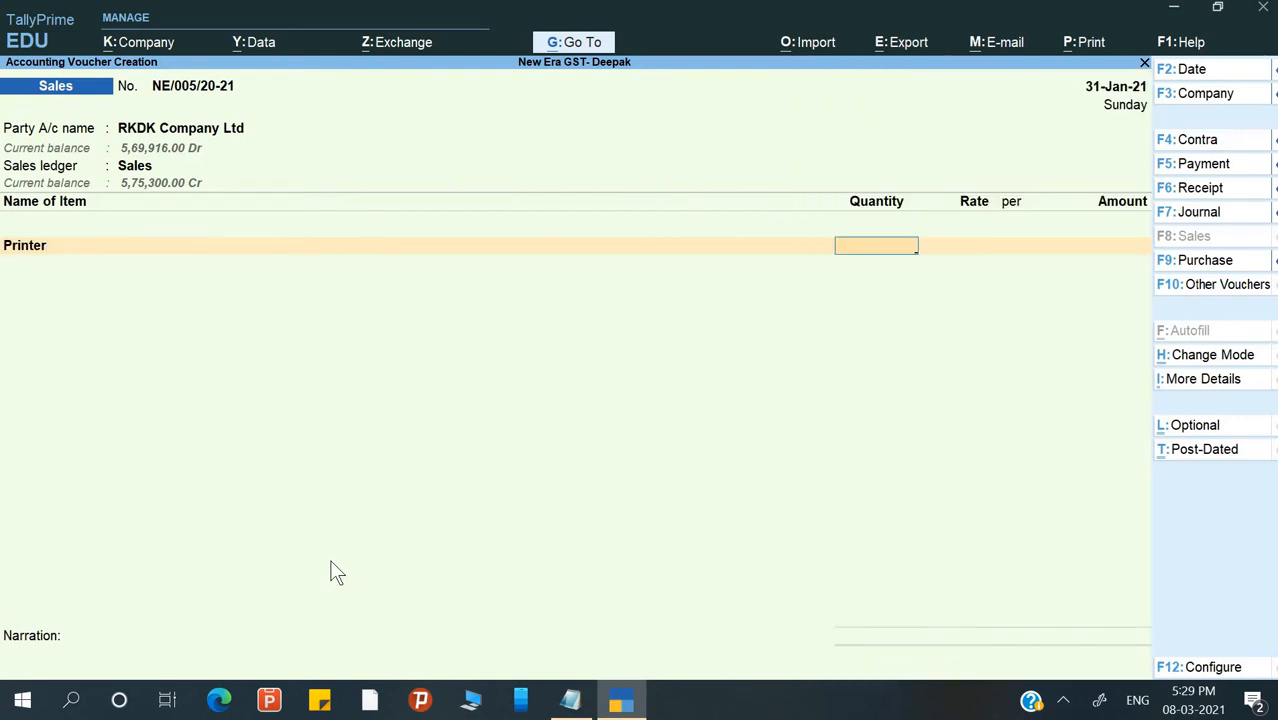
{"action": "type", "text": "5"}
{"action": "key", "text": "Return"}
{"action": "type", "text": "10000"}
{"action": "key", "text": "Return"}
{"action": "key", "text": "Return"}
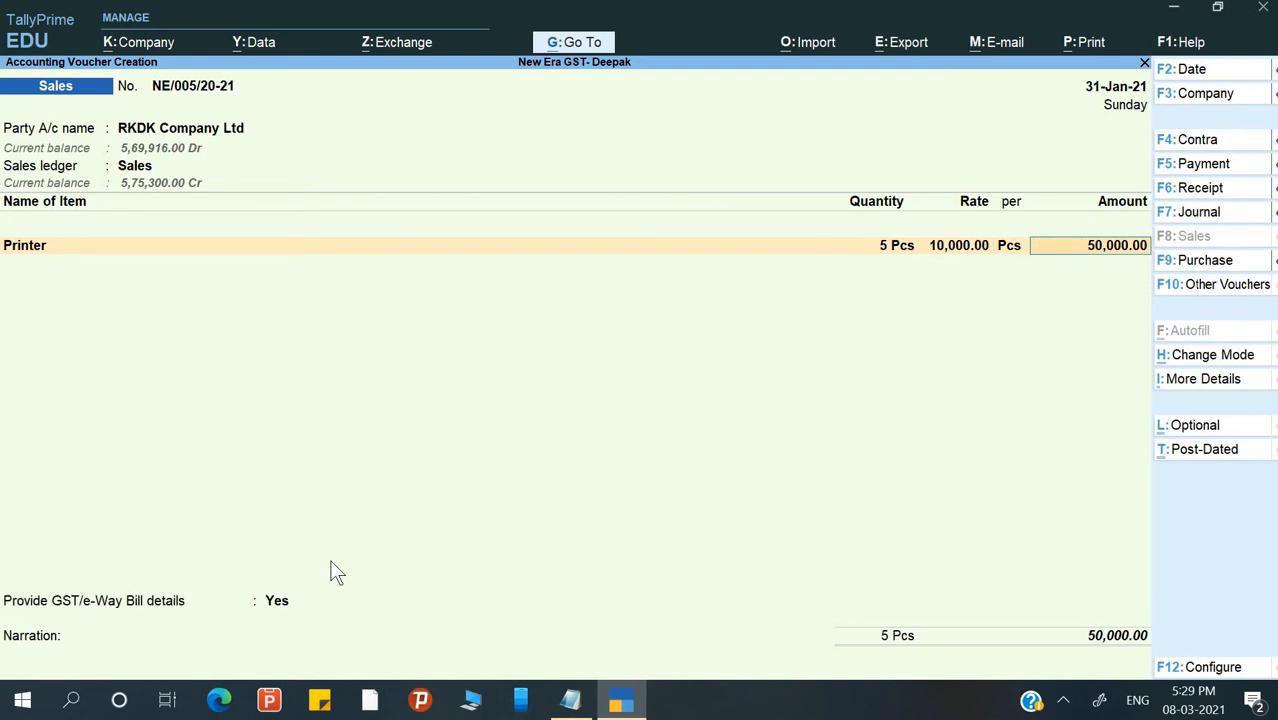
{"action": "key", "text": "Return"}
{"action": "key", "text": "Return"}
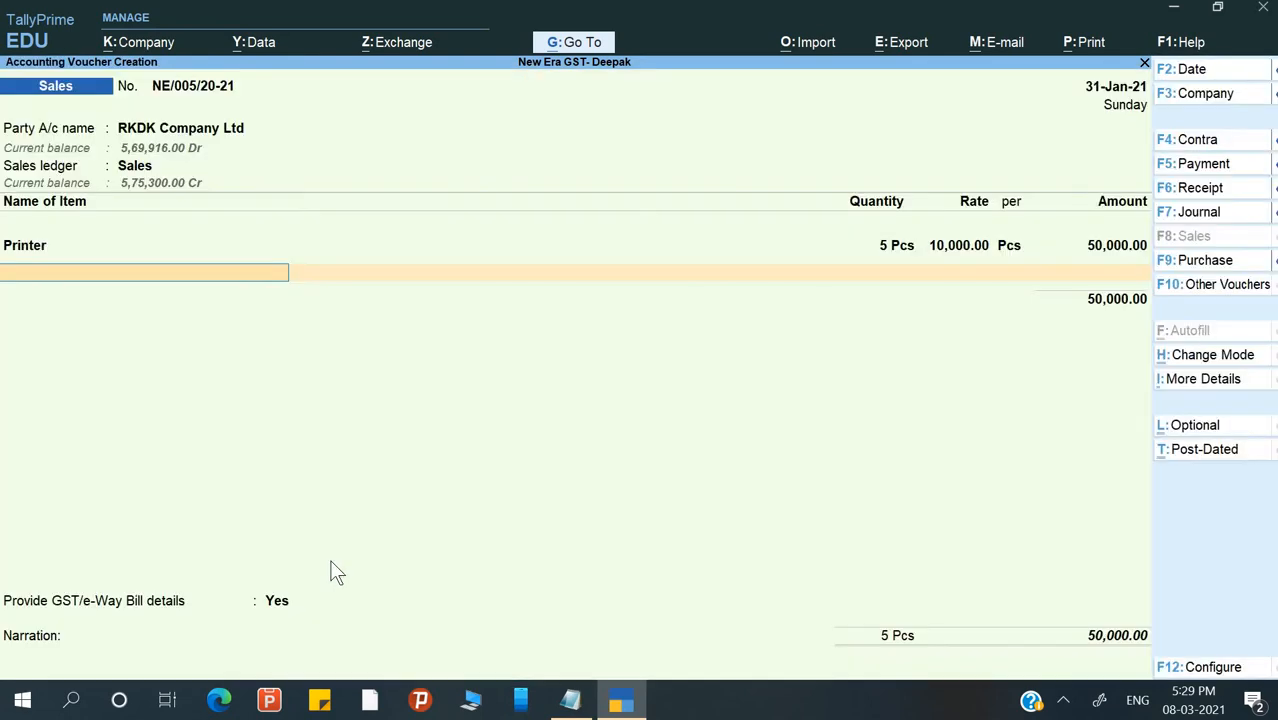
{"action": "key", "text": "Return"}
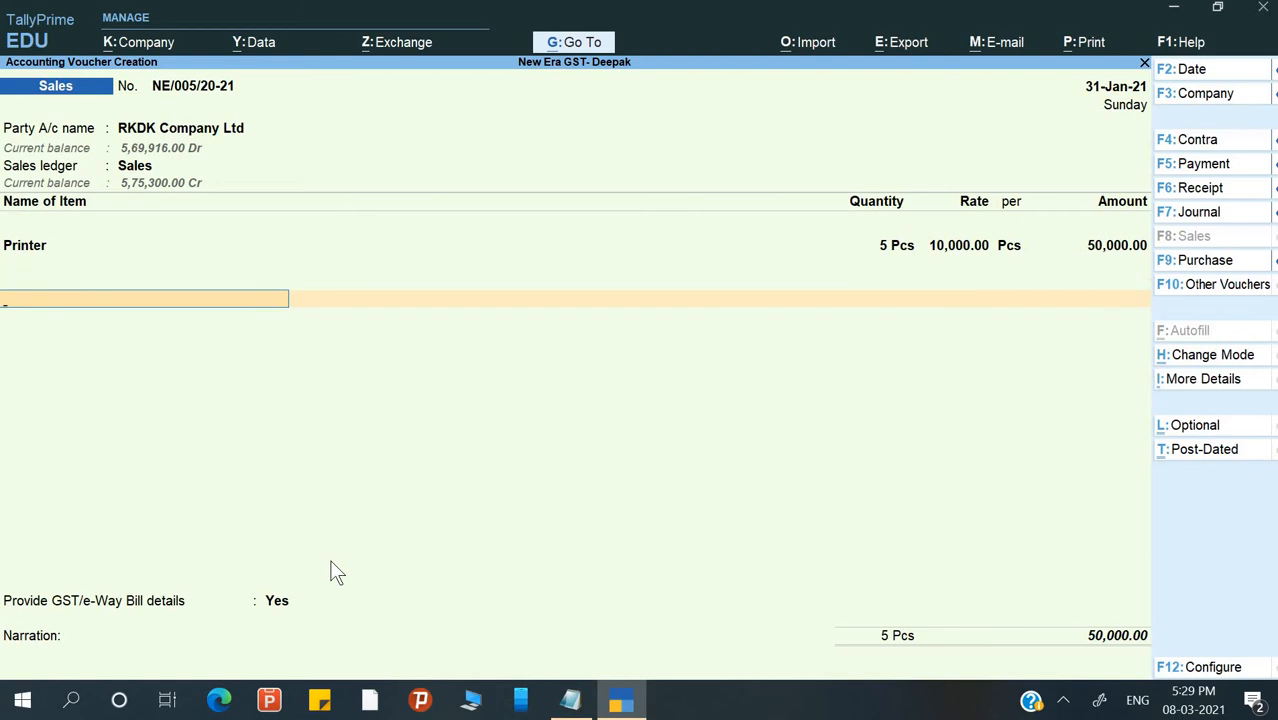
Step: Add the tax ledgers Output CGST and Output SGST below the printer item with their calculated amounts
{"action": "type", "text": "O"}
{"action": "key", "text": "Down"}
{"action": "key", "text": "Up"}
{"action": "key", "text": "Return"}
{"action": "key", "text": "Return"}
{"action": "type", "text": "O"}
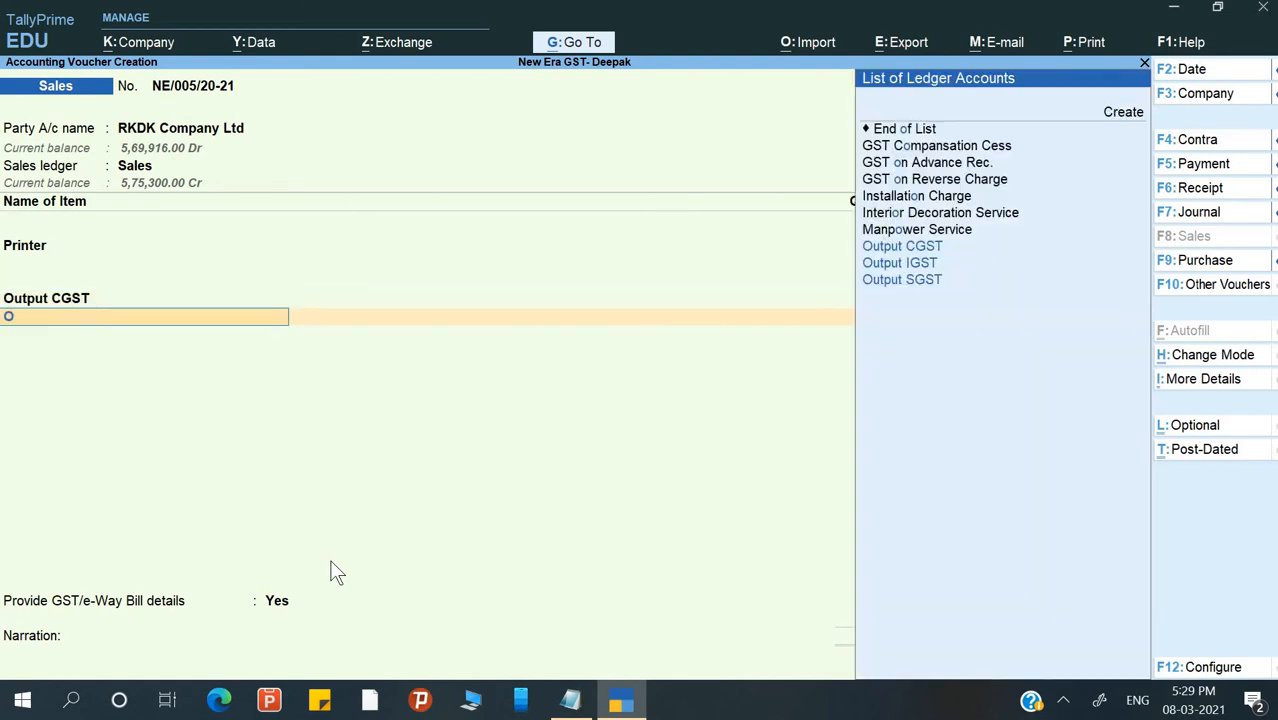
{"action": "key", "text": "Down"}
{"action": "key", "text": "Down"}
{"action": "key", "text": "Return"}
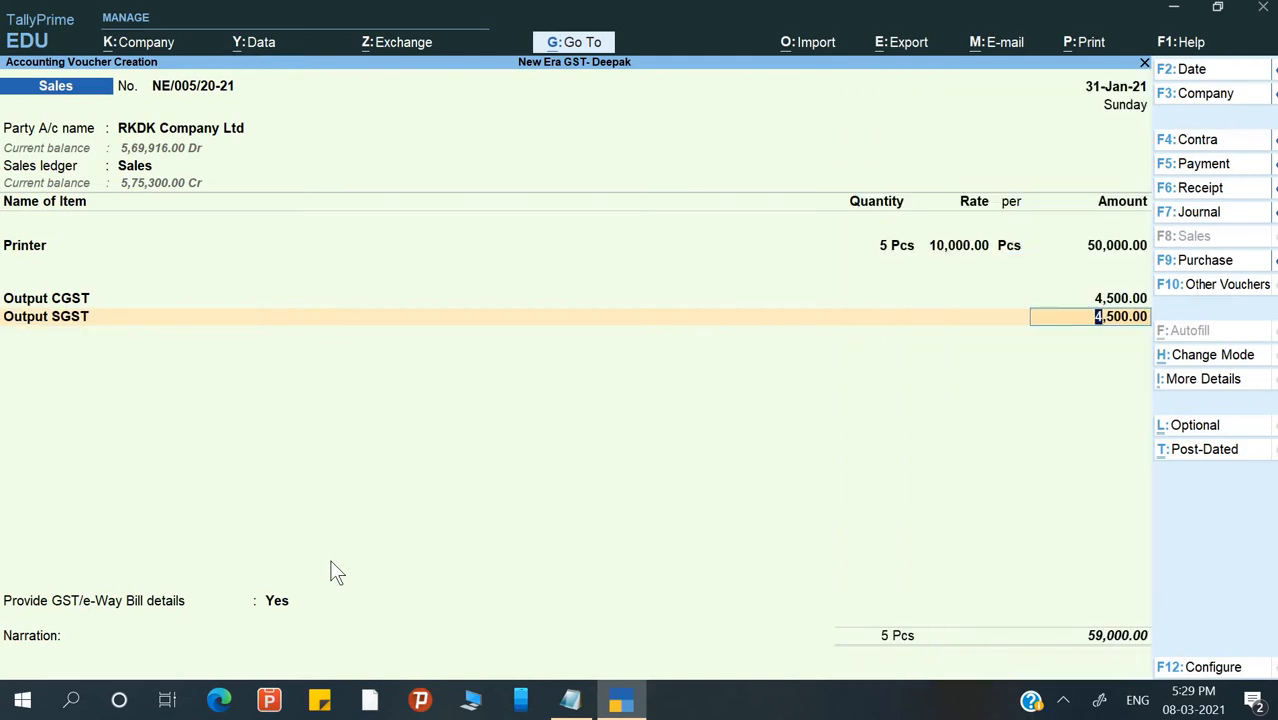
{"action": "key", "text": "Return"}
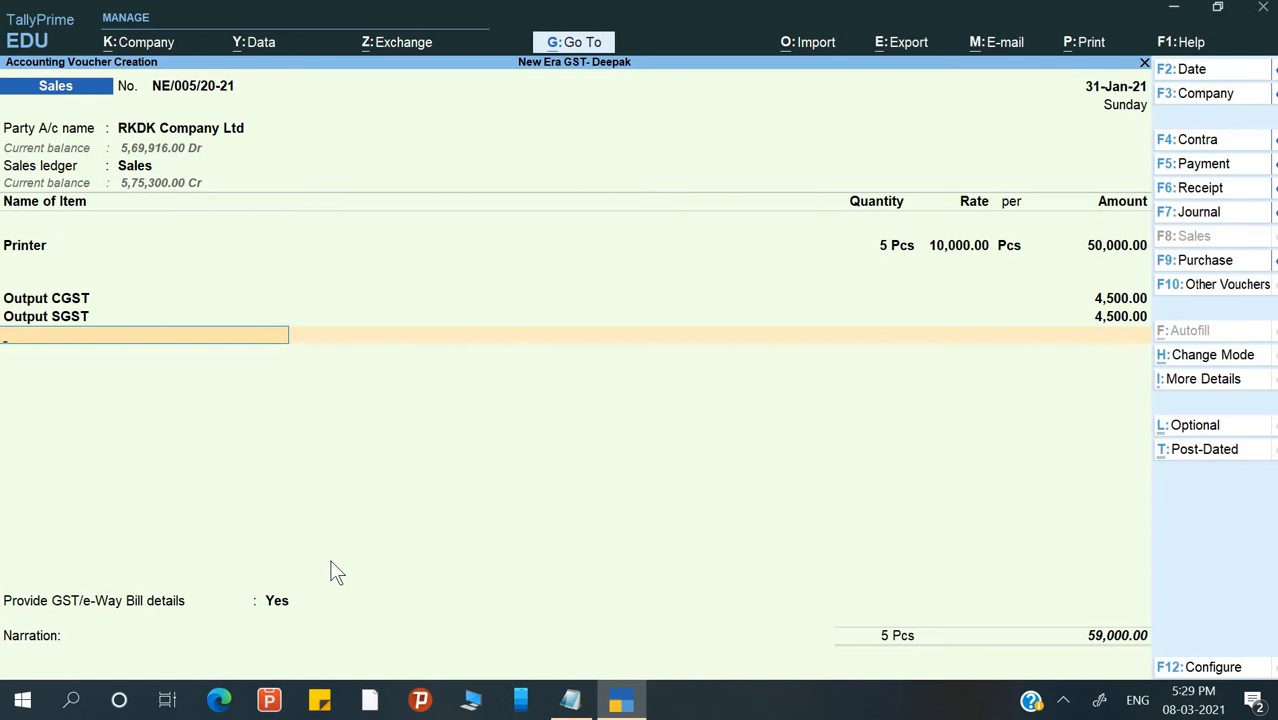
Step: End the tax ledger list and set Provide GST/e-Way Bill details to No
{"action": "key", "text": "F12"}
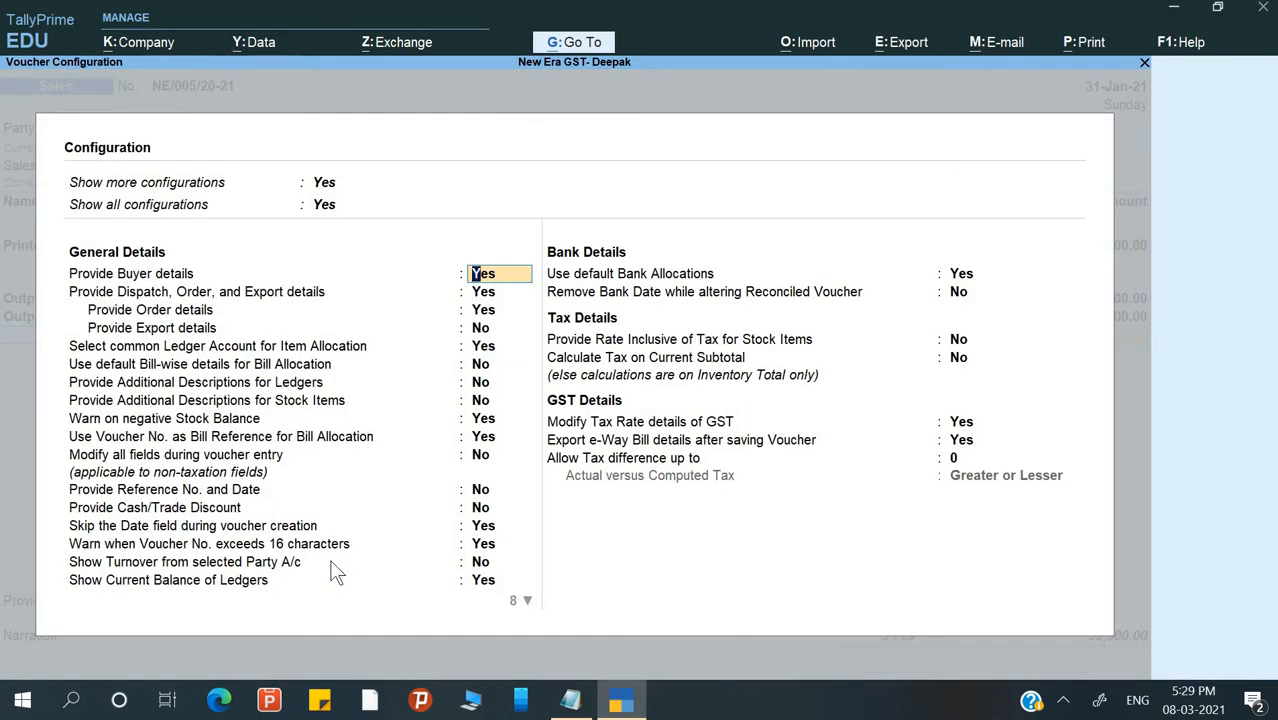
{"action": "key", "text": "Escape"}
{"action": "key", "text": "Return"}
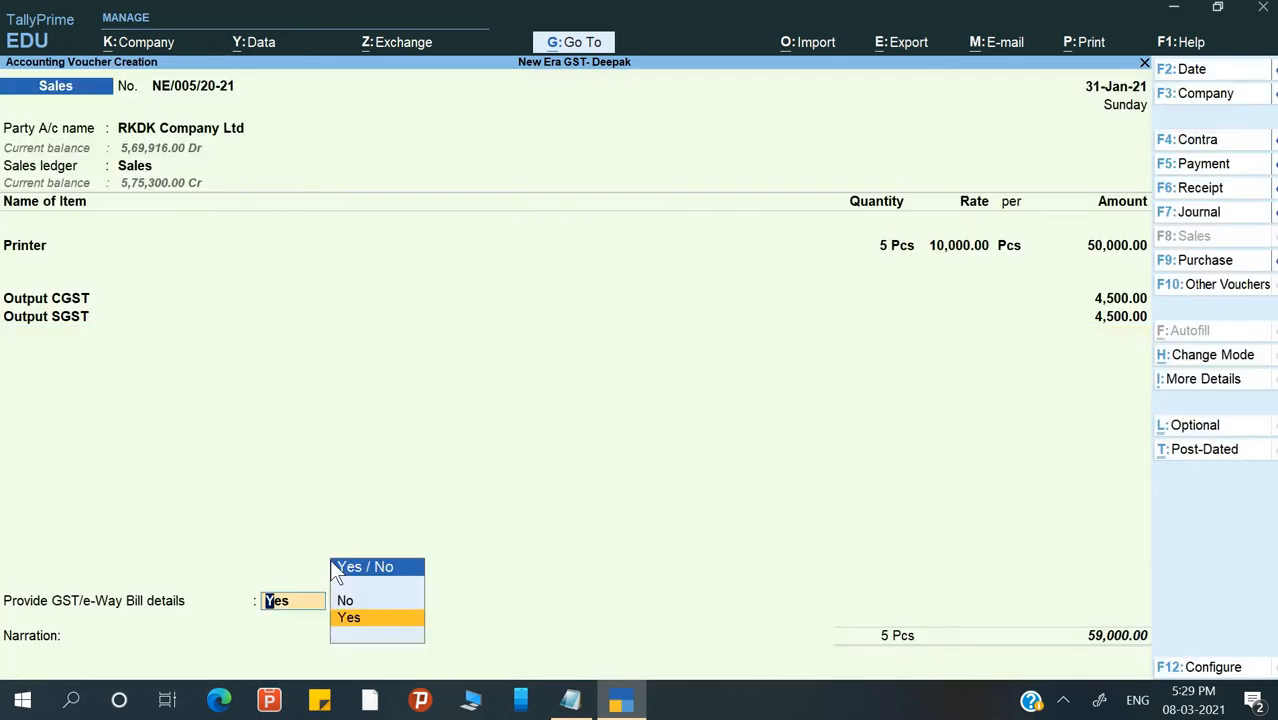
{"action": "key", "text": "Up"}
{"action": "key", "text": "Return"}
{"action": "key", "text": "Return"}
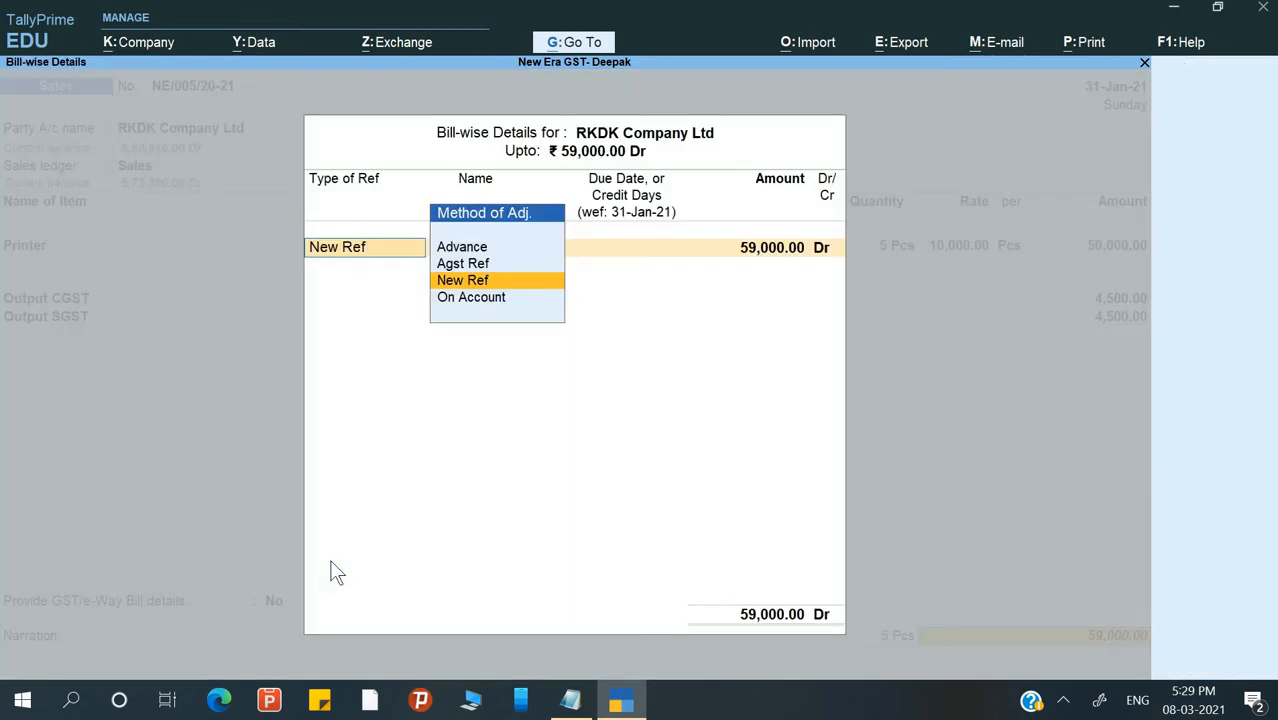
Step: Allocate the full invoice amount of RKDK Company Ltd as a New Ref in the bill-wise details
{"action": "key", "text": "Return"}
{"action": "key", "text": "Return"}
{"action": "key", "text": "Return"}
{"action": "key", "text": "Return"}
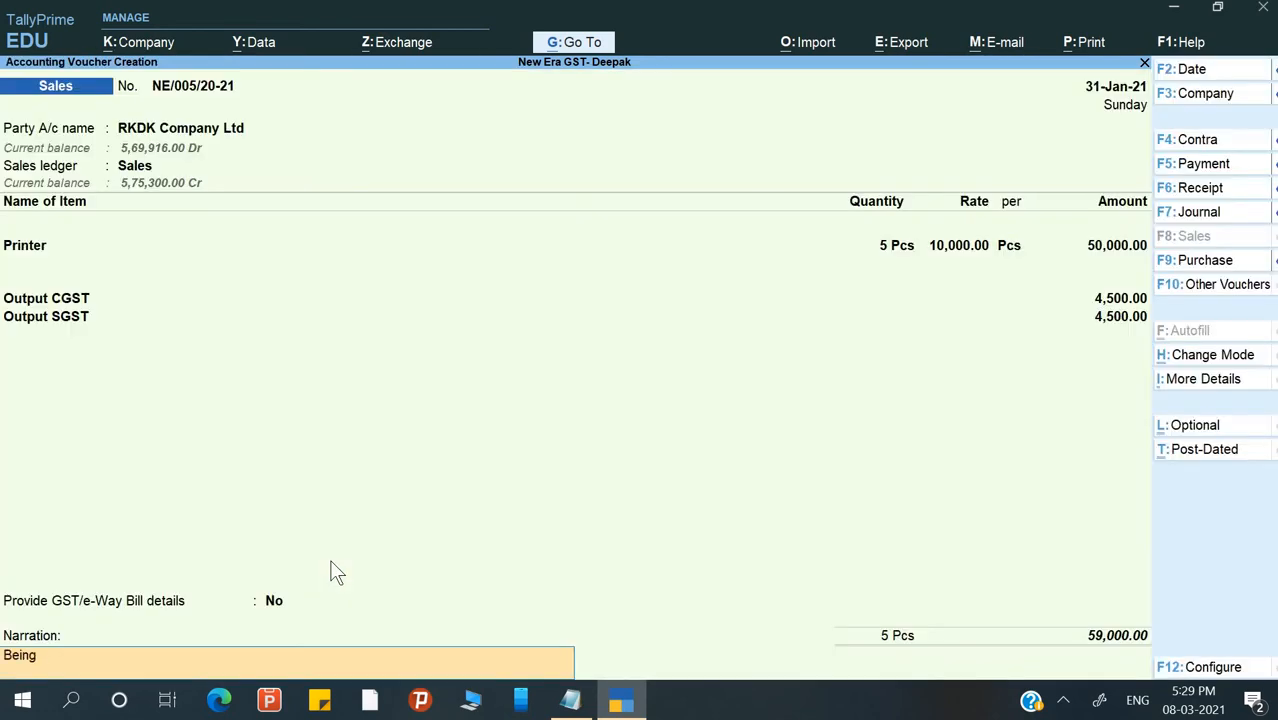
Step: Save the sales voucher with the narration "Being goods sold," and the date 1-Feb-21
{"action": "type", "text": "Being goods sold,"}
{"action": "key", "text": "F2"}
{"action": "type", "text": "1-Feb-2"}
{"action": "key", "text": "Return"}
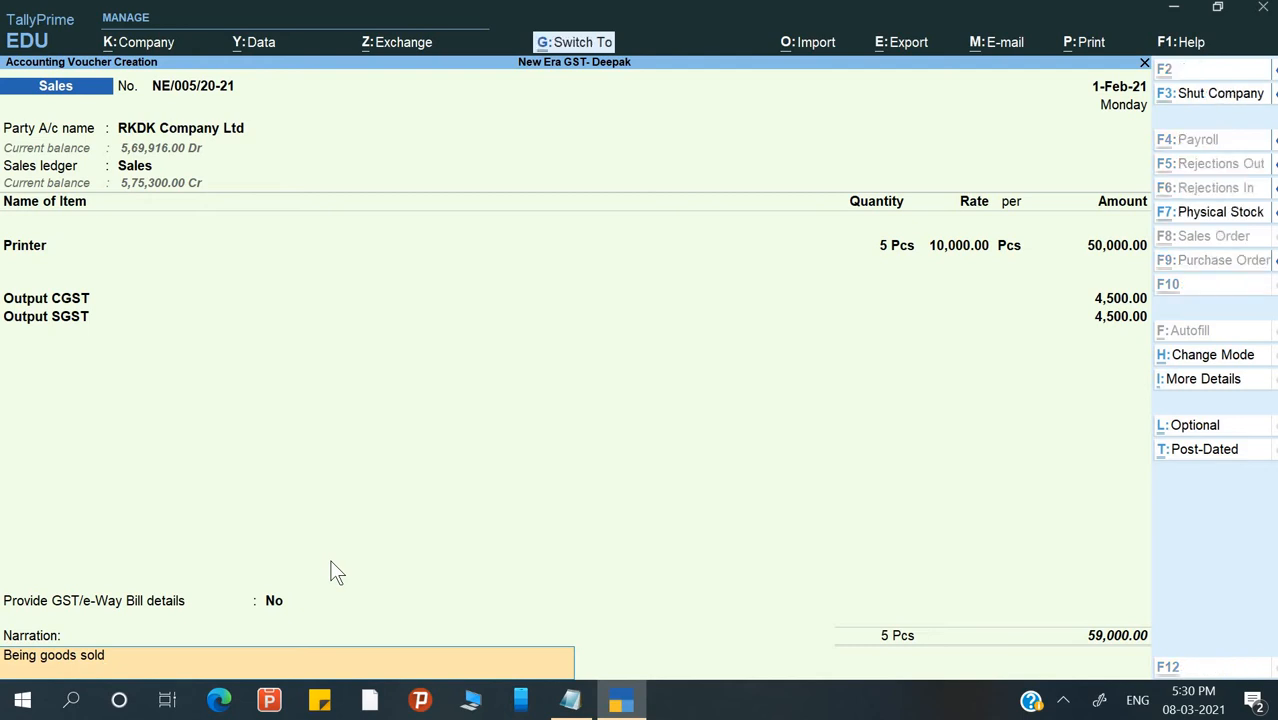
{"action": "type", "text": ","}
{"action": "key", "text": "Return"}
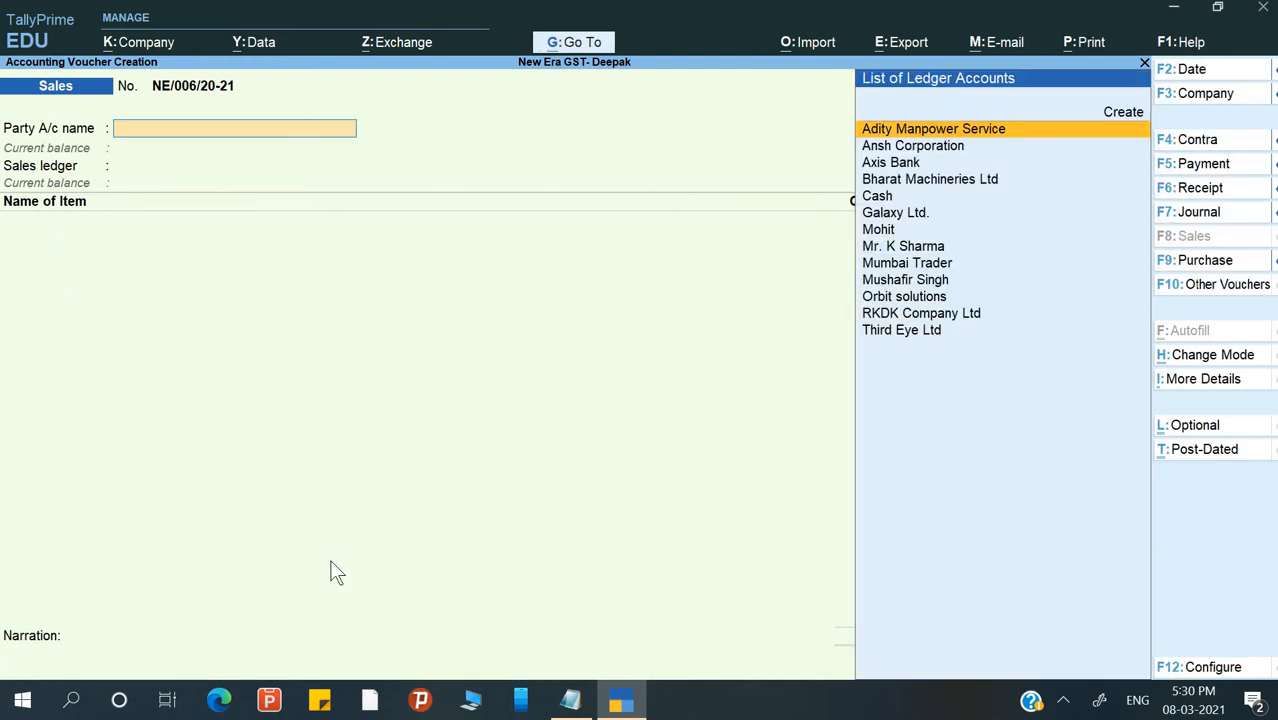
Step: Switch to Notepad, correct "rgular" to "regular" in the second example, and return to TallyPrime
{"action": "key", "text": "alt+Tab"}
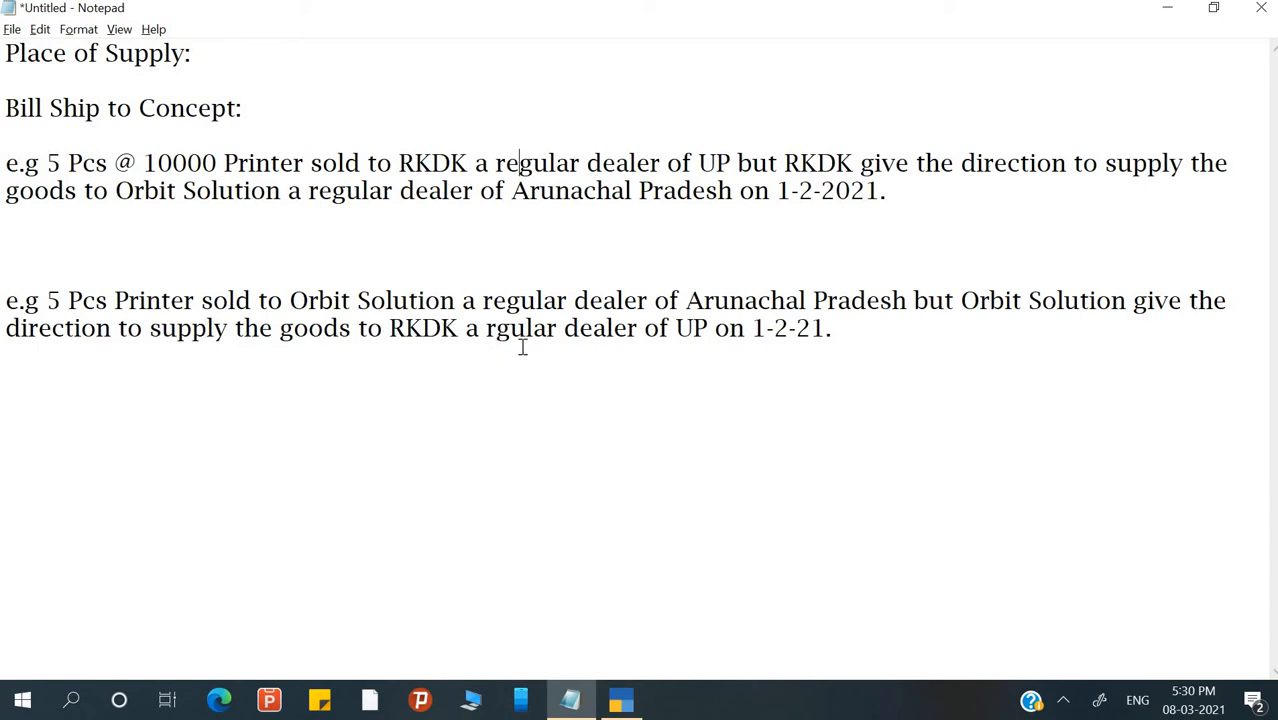
{"action": "left_click", "coordinate": [497, 328]}
{"action": "type", "text": "e"}
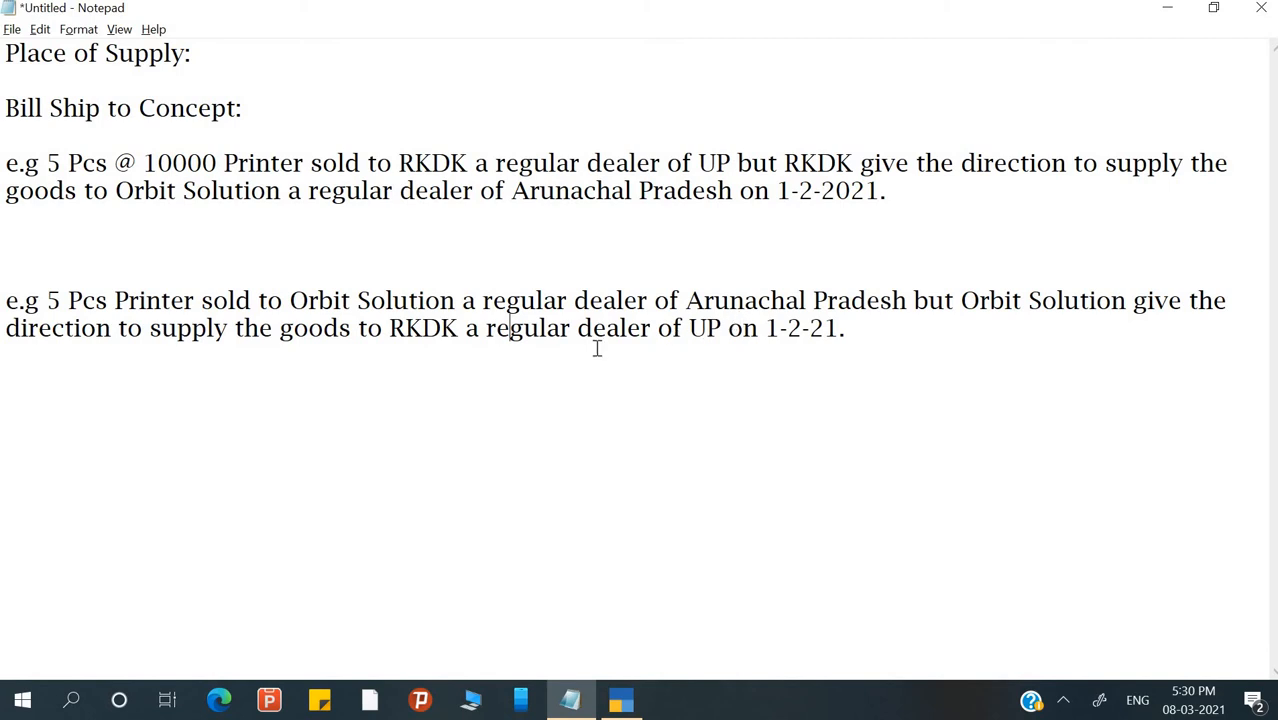
{"action": "key", "text": "alt+Tab"}
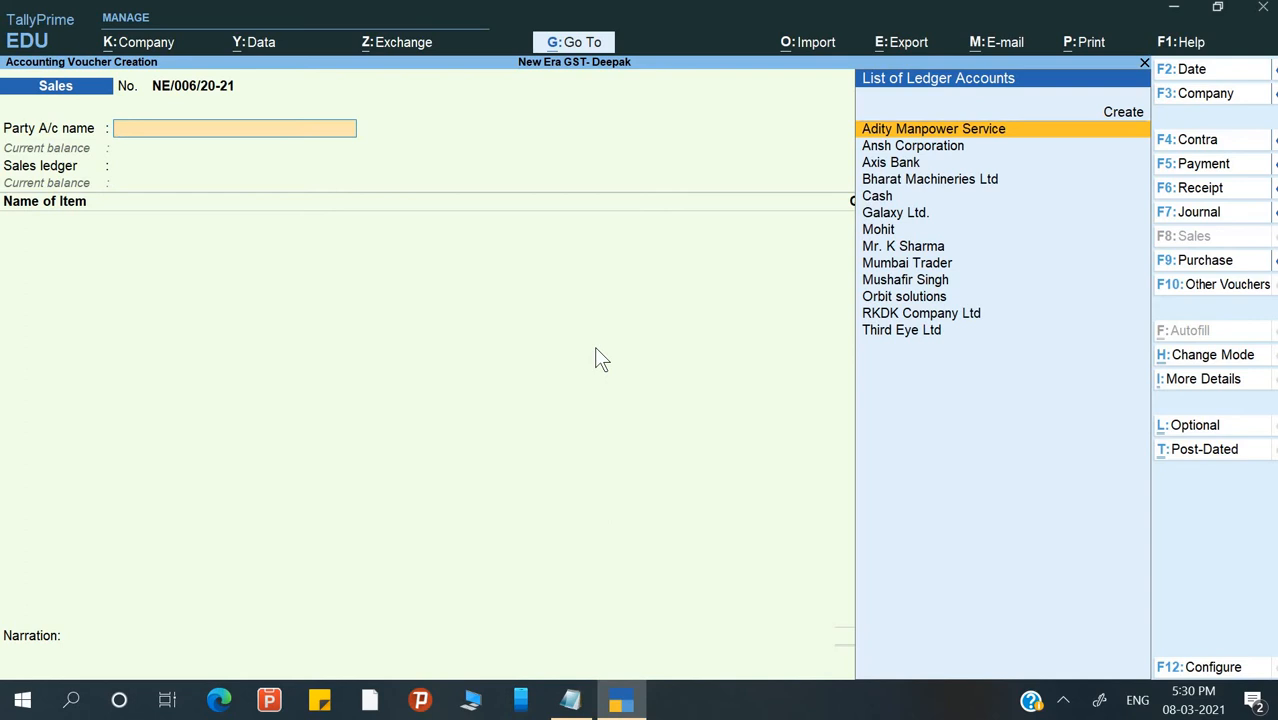
Step: Select Orbit solutions as the sales voucher's party and leave the dispatch and order details blank
{"action": "type", "text": "Or"}
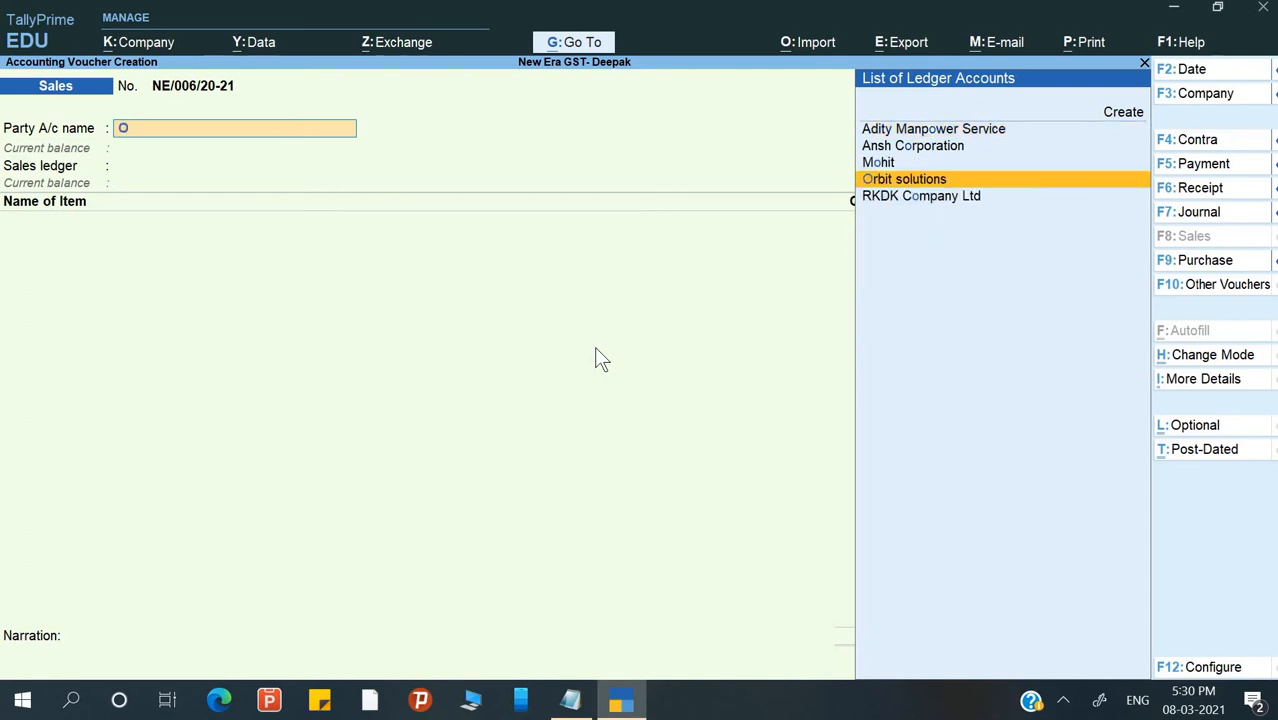
{"action": "key", "text": "Return"}
{"action": "key", "text": "Return"}
{"action": "key", "text": "Return"}
{"action": "key", "text": "Return"}
{"action": "key", "text": "Return"}
{"action": "key", "text": "Return"}
{"action": "key", "text": "Return"}
{"action": "key", "text": "Return"}
{"action": "key", "text": "Return"}
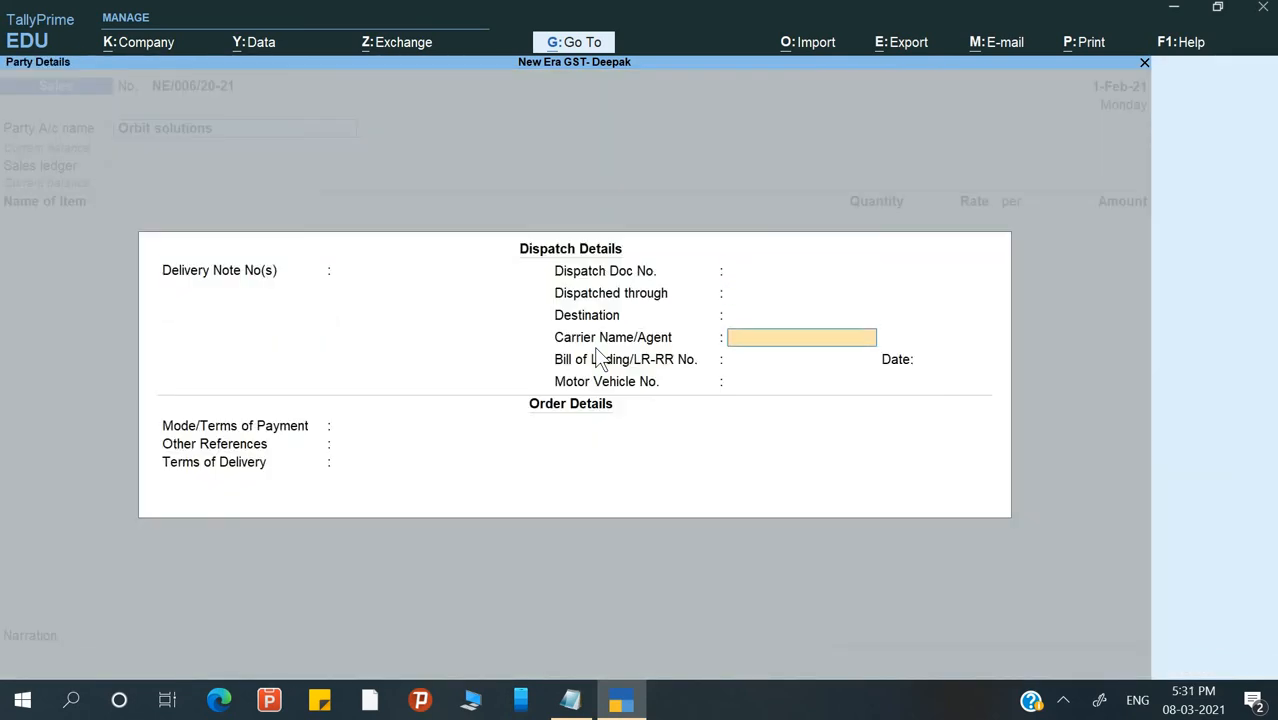
{"action": "key", "text": "Return"}
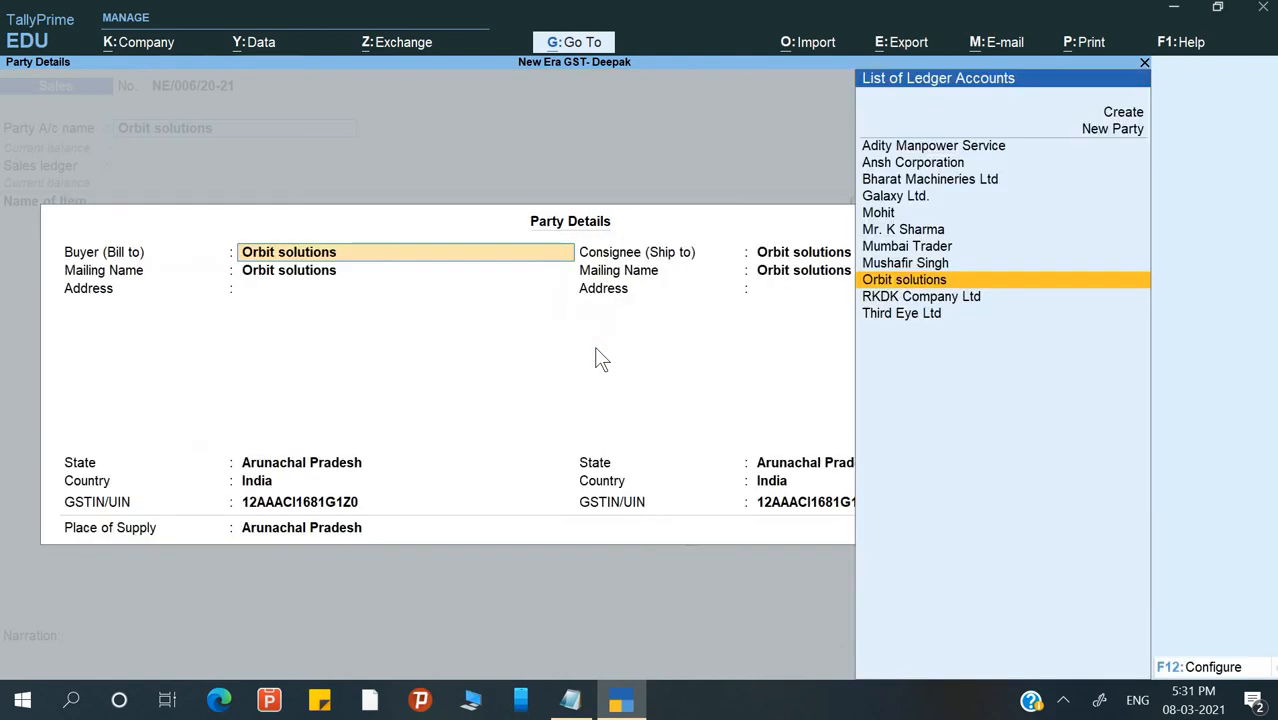
Step: Keep Orbit solutions as the buyer (bill to) and set the consignee (ship to) to RKDK Company Ltd
{"action": "key", "text": "Return"}
{"action": "key", "text": "Return"}
{"action": "key", "text": "Return"}
{"action": "key", "text": "Return"}
{"action": "key", "text": "Return"}
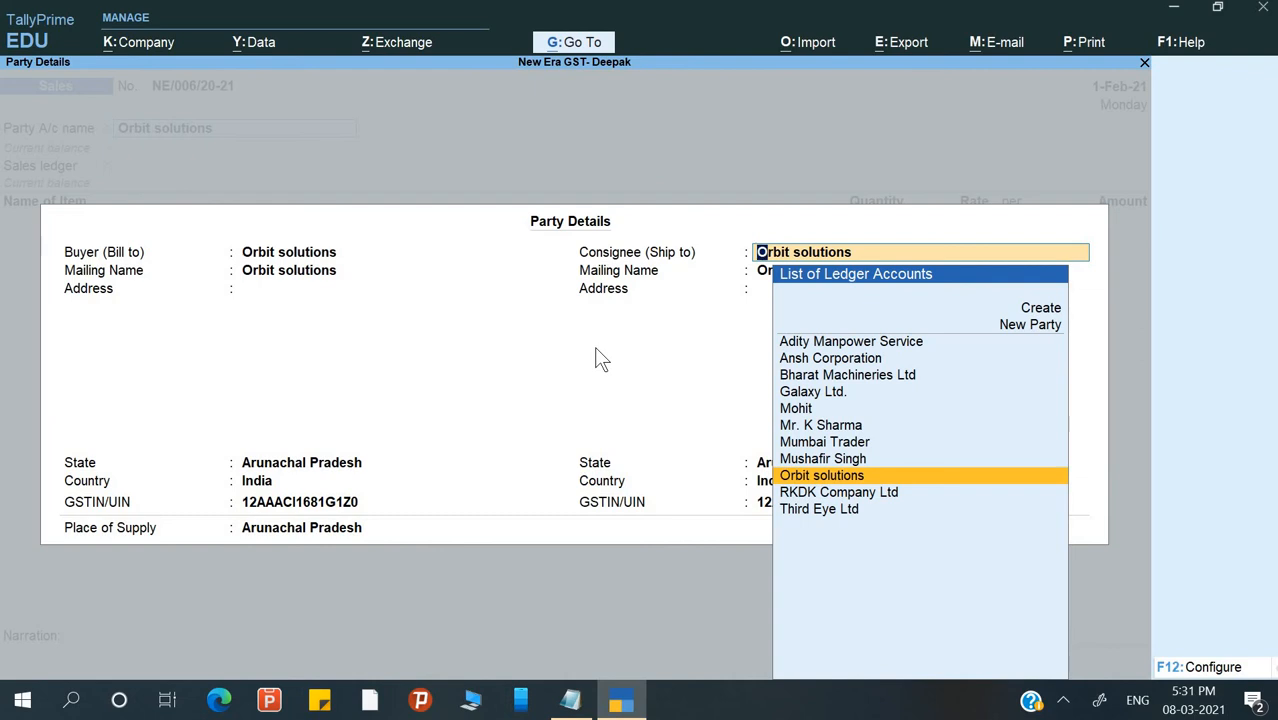
{"action": "type", "text": "rk"}
{"action": "key", "text": "Return"}
{"action": "key", "text": "Return"}
{"action": "key", "text": "Return"}
{"action": "key", "text": "Return"}
{"action": "key", "text": "Return"}
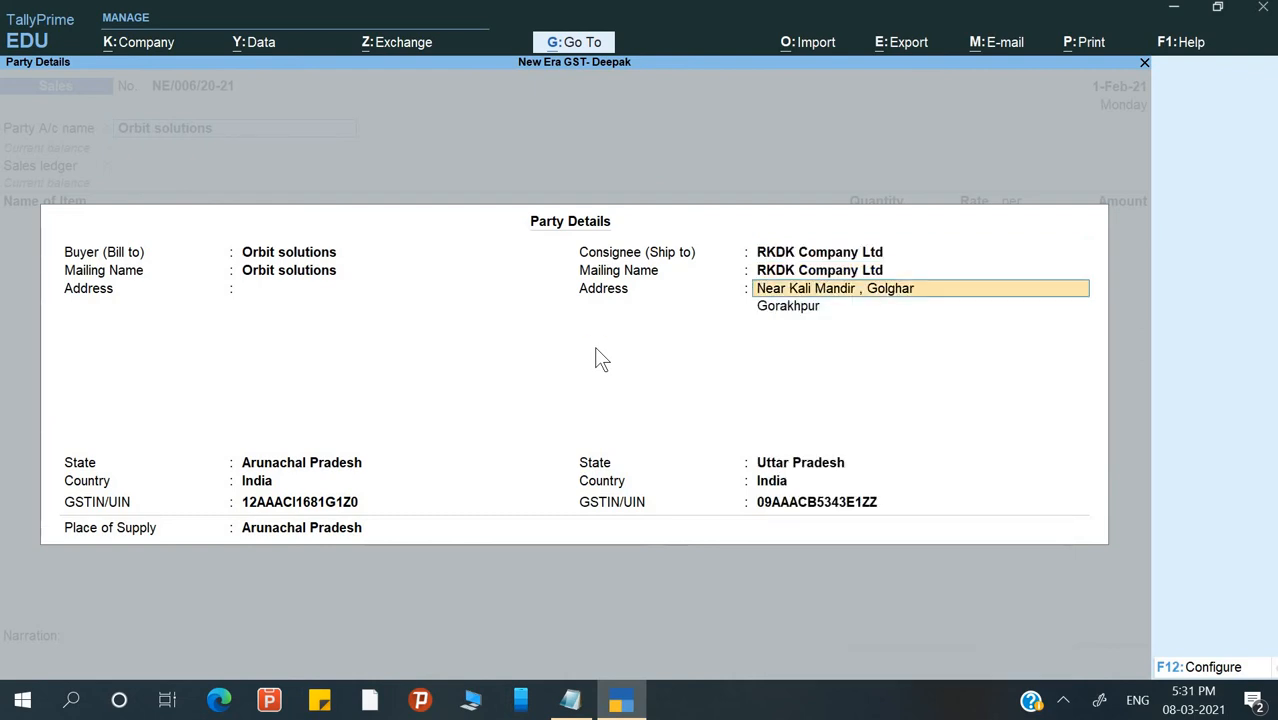
{"action": "key", "text": "Return"}
{"action": "key", "text": "Return"}
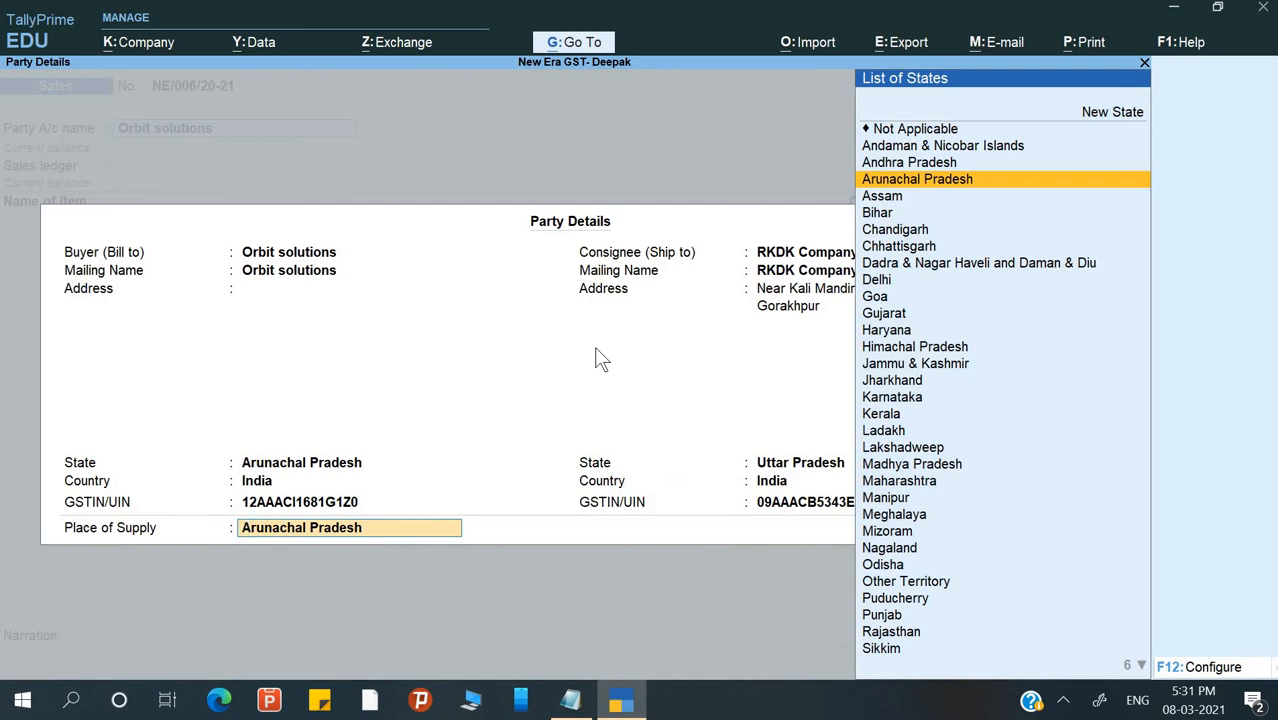
Step: Accept Arunachal Pradesh as the place of supply and choose the Sales ledger with Not Applicable as its tax classification
{"action": "key", "text": "Return"}
{"action": "key", "text": "Return"}
{"action": "key", "text": "Return"}
{"action": "key", "text": "Return"}
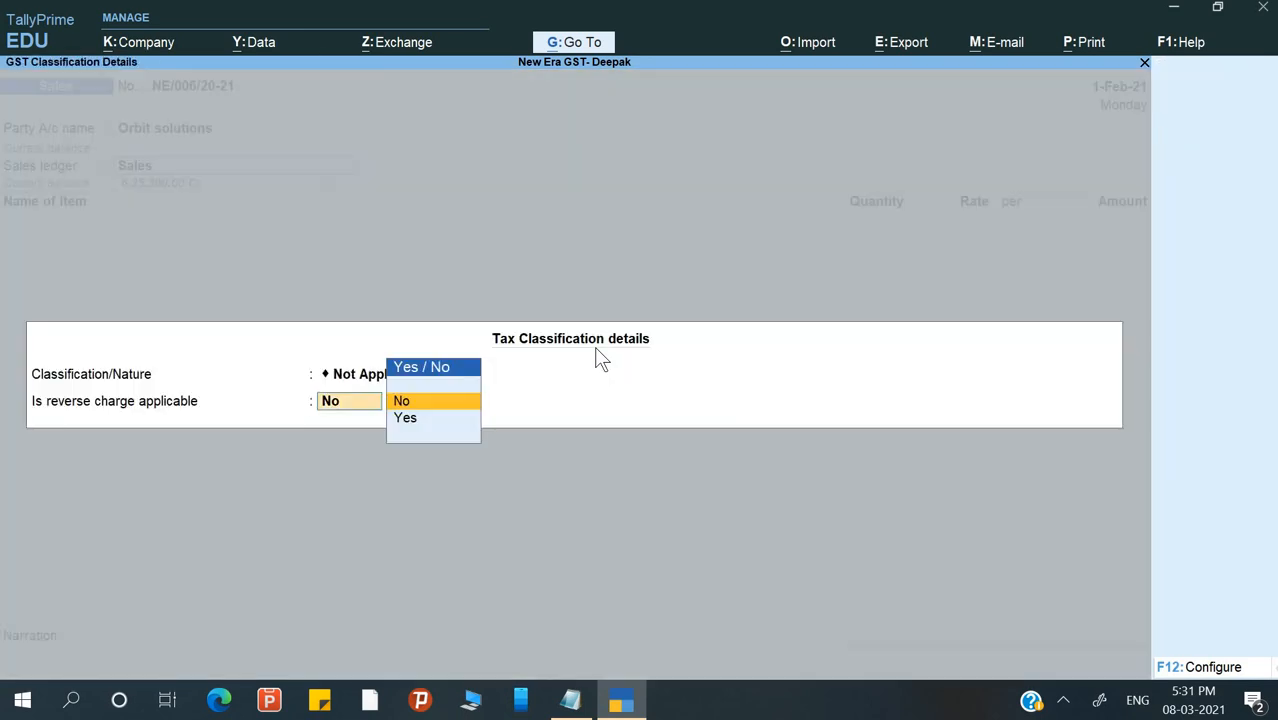
Step: Leave reverse charge at No and add Printer as the stock item with a quantity of 5
{"action": "key", "text": "Down"}
{"action": "key", "text": "Down"}
{"action": "key", "text": "Down"}
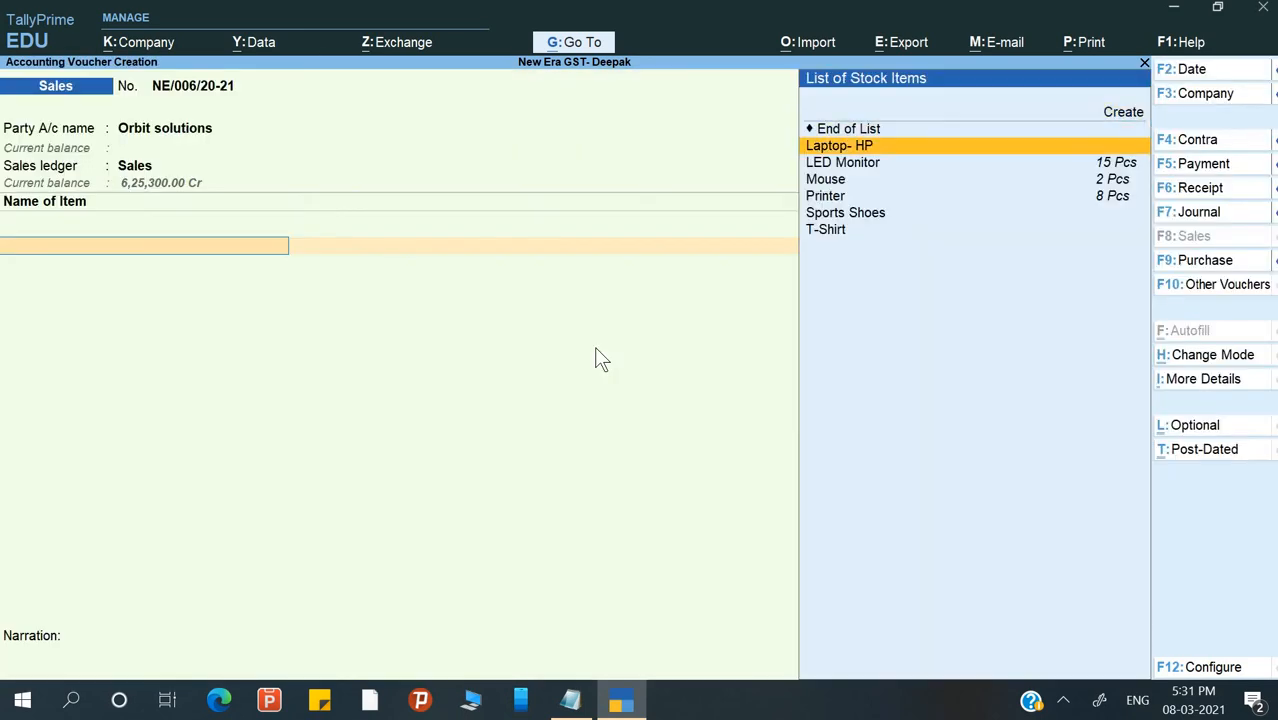
{"action": "key", "text": "Down"}
{"action": "key", "text": "Down"}
{"action": "key", "text": "Down"}
{"action": "key", "text": "Down"}
{"action": "key", "text": "Up"}
{"action": "key", "text": "Up"}
{"action": "key", "text": "Return"}
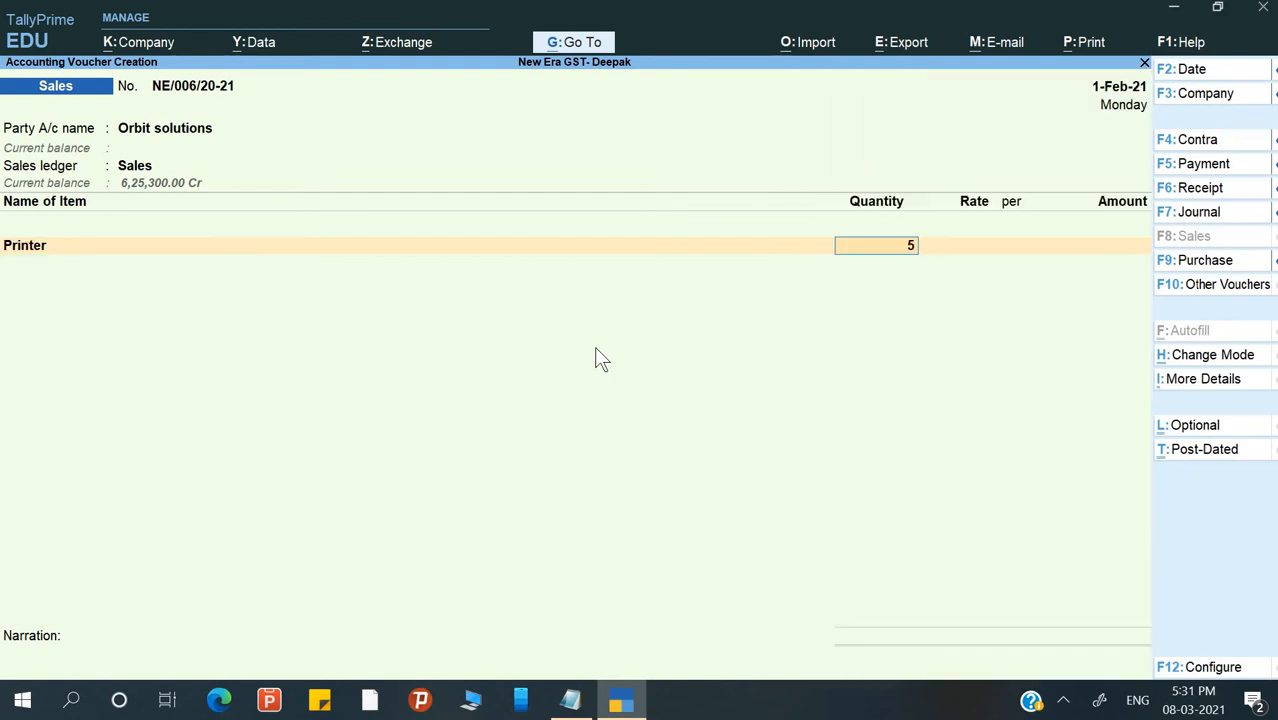
Step: Price the printers at 10,000 per piece and accept the default taxable value
{"action": "key", "text": "Return"}
{"action": "key", "text": "Return"}
{"action": "key", "text": "Return"}
{"action": "key", "text": "Return"}
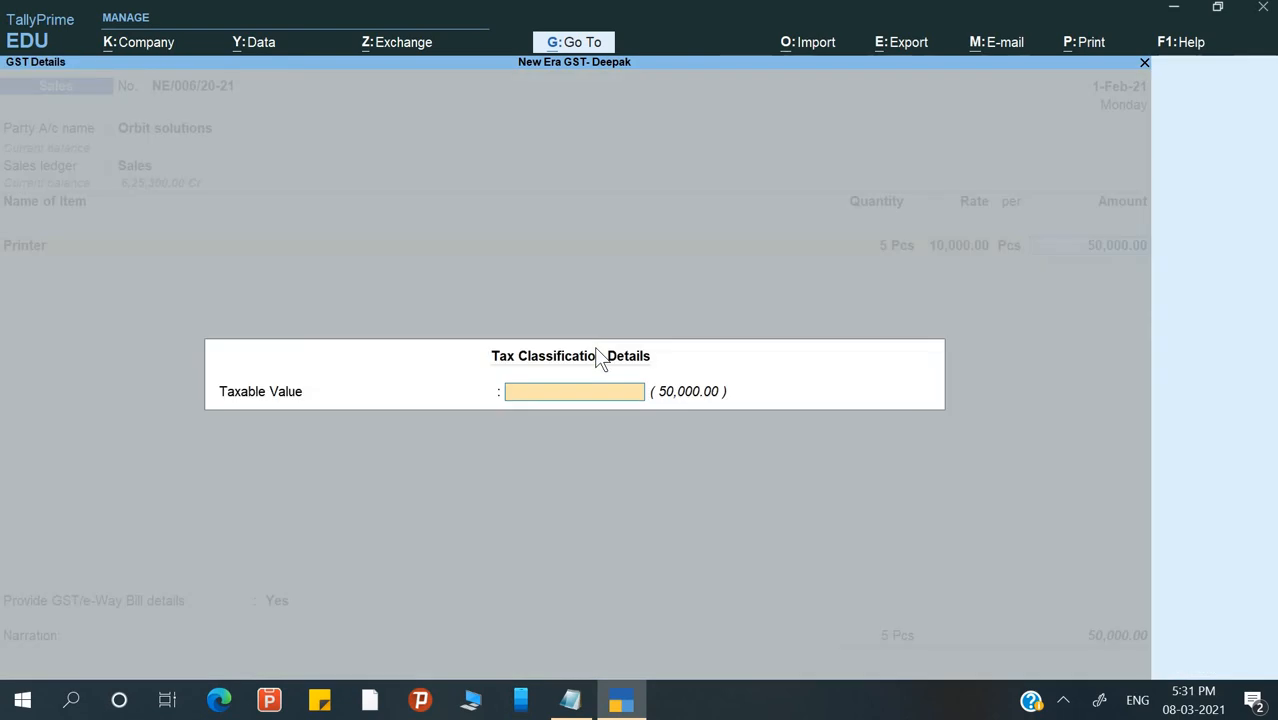
{"action": "key", "text": "Return"}
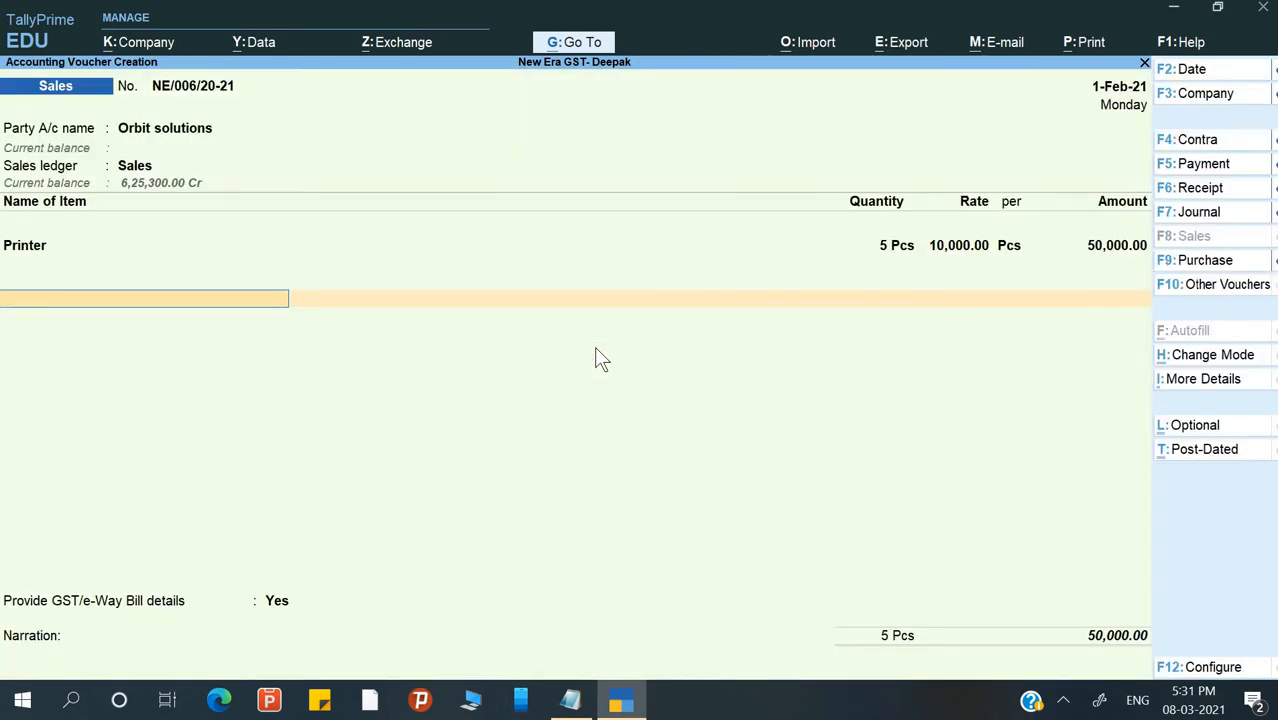
Step: Add the Output IGST ledger below the printer line and end the ledger list
{"action": "type", "text": "I"}
{"action": "key", "text": "Down"}
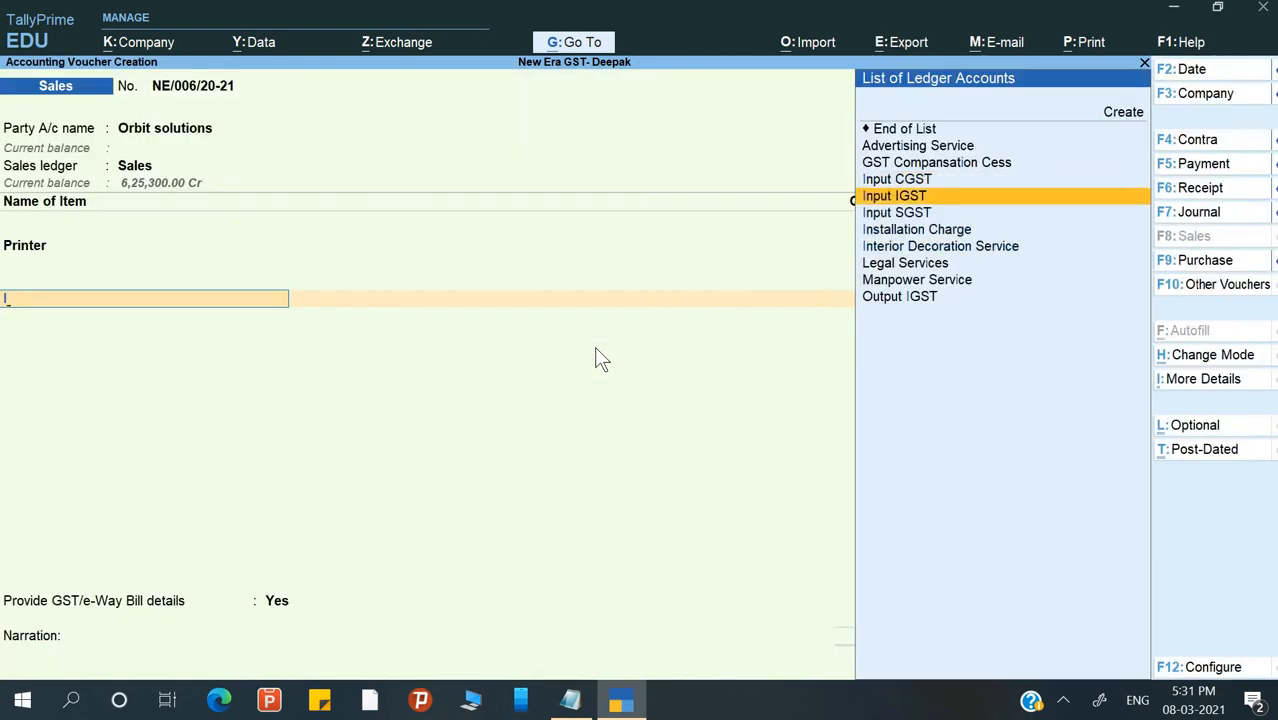
{"action": "key", "text": "BackSpace"}
{"action": "type", "text": "O"}
{"action": "key", "text": "Down"}
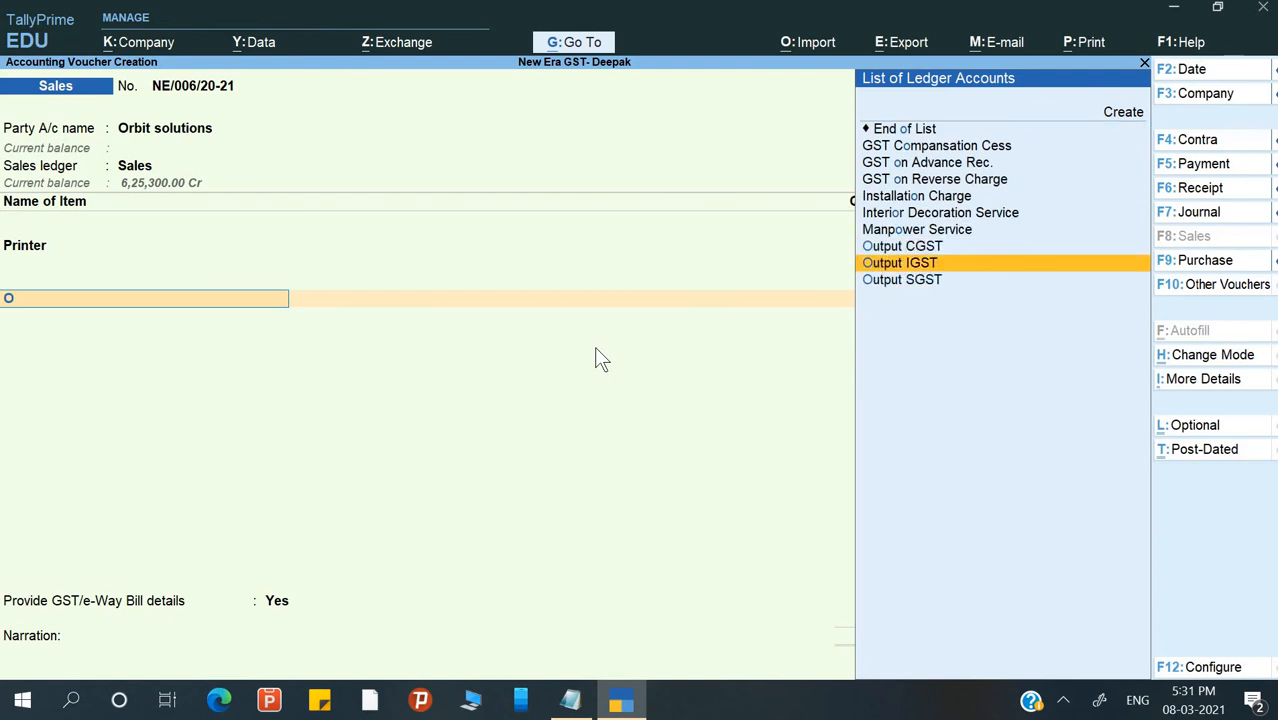
{"action": "key", "text": "Return"}
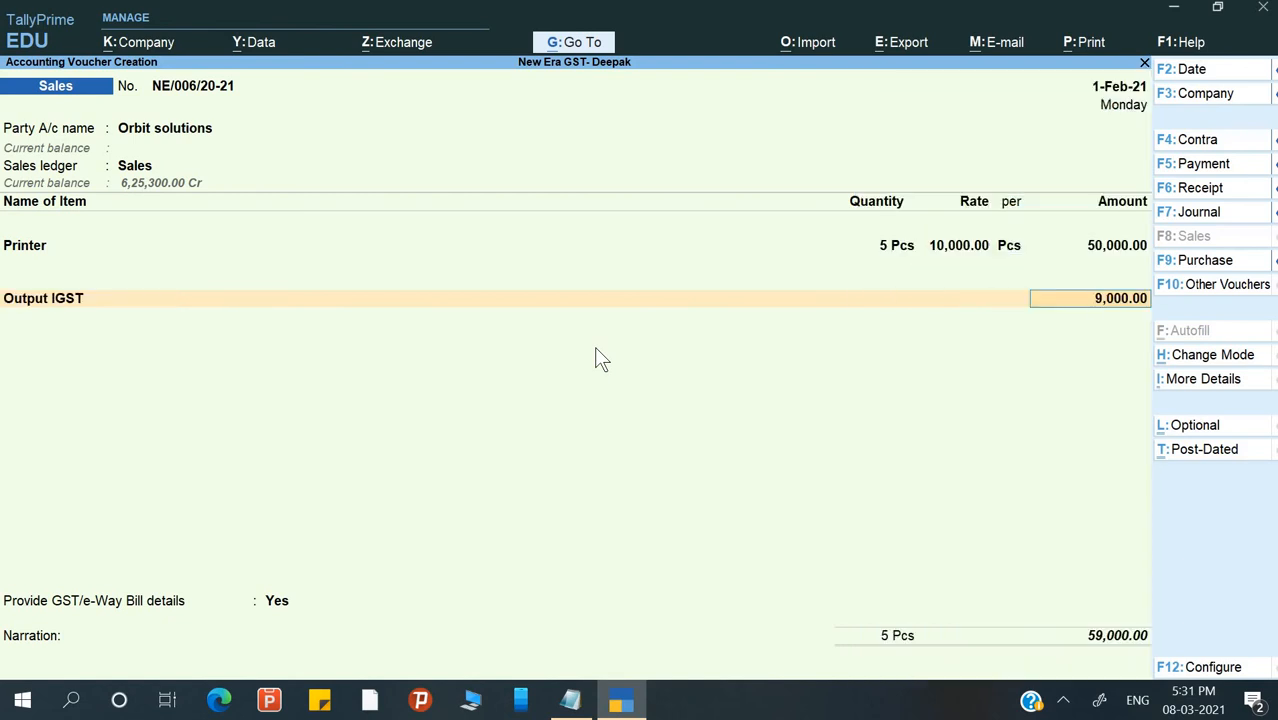
{"action": "key", "text": "Return"}
{"action": "key", "text": "Return"}
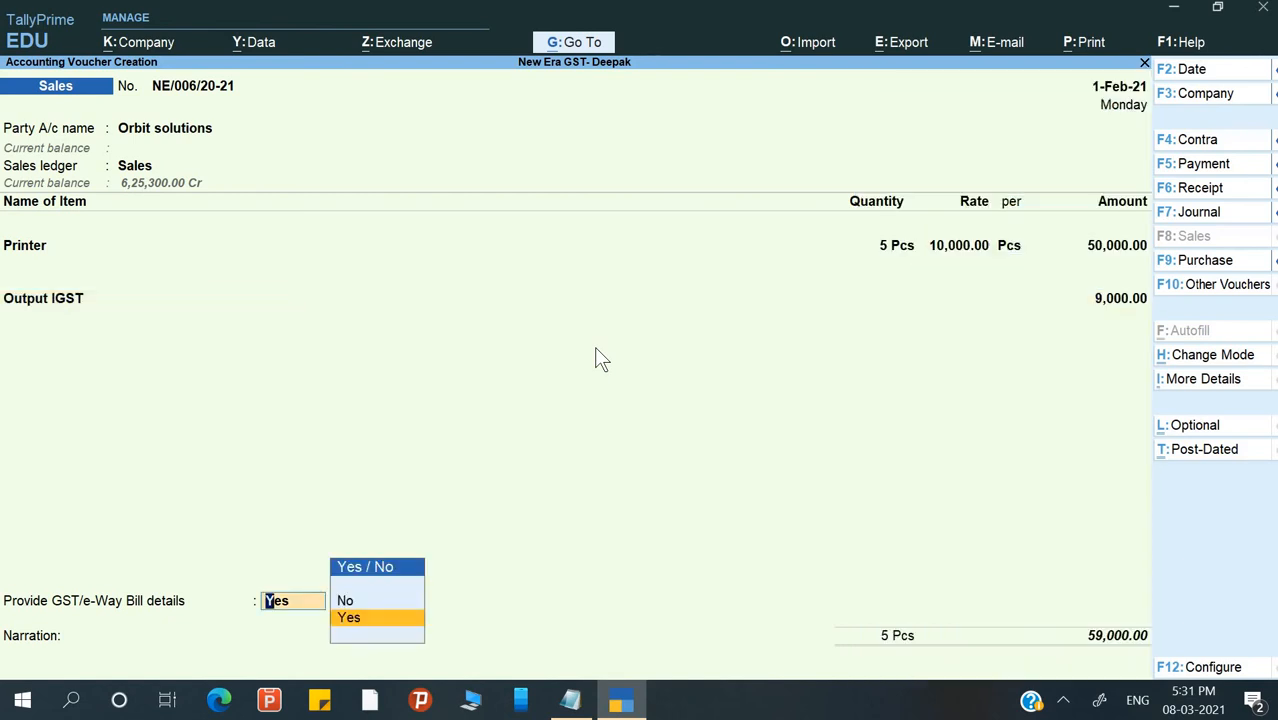
Step: Leave the e-Way Bill form unfilled and set Provide GST/e-Way Bill details to No
{"action": "key", "text": "Return"}
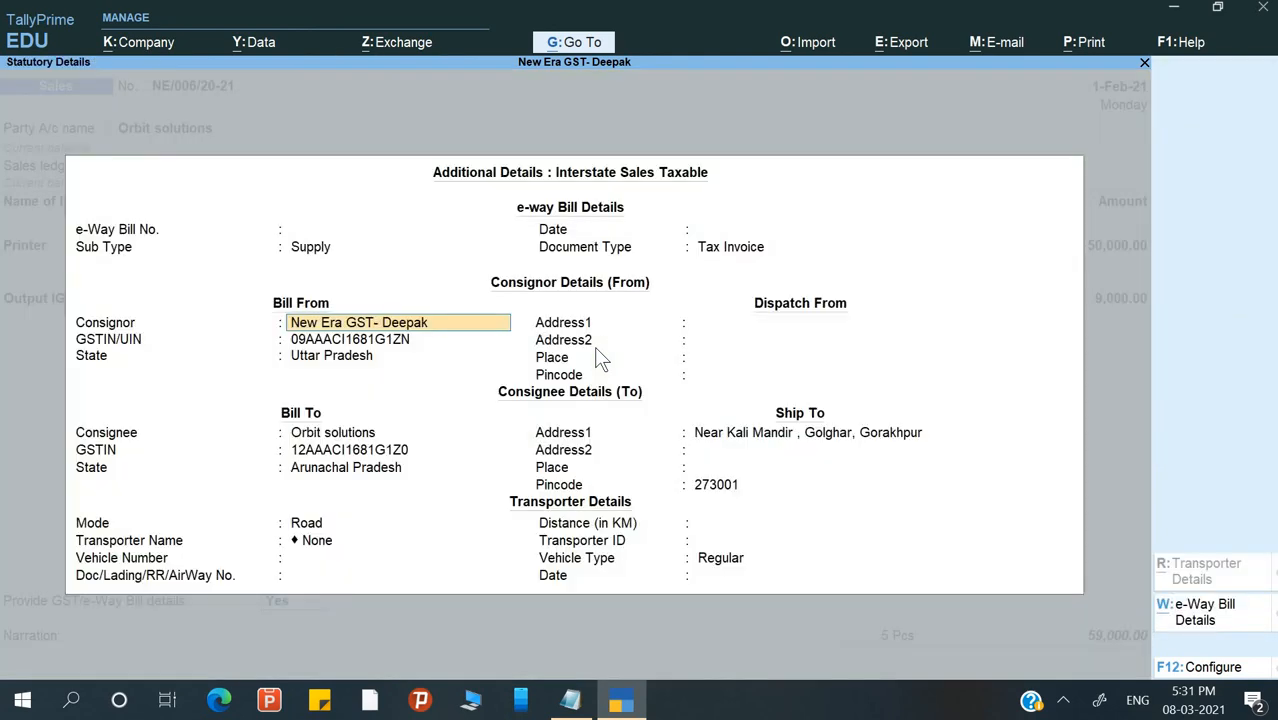
{"action": "key", "text": "Return"}
{"action": "key", "text": "Escape"}
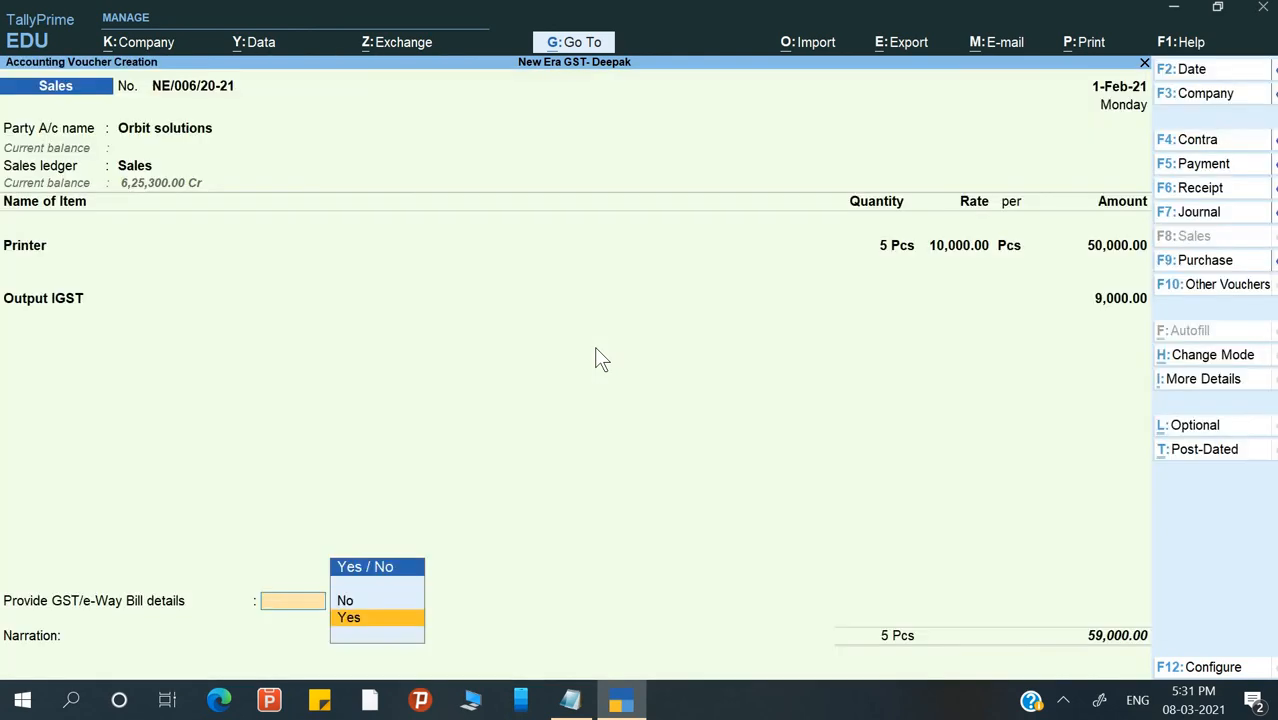
{"action": "key", "text": "Up"}
{"action": "key", "text": "Return"}
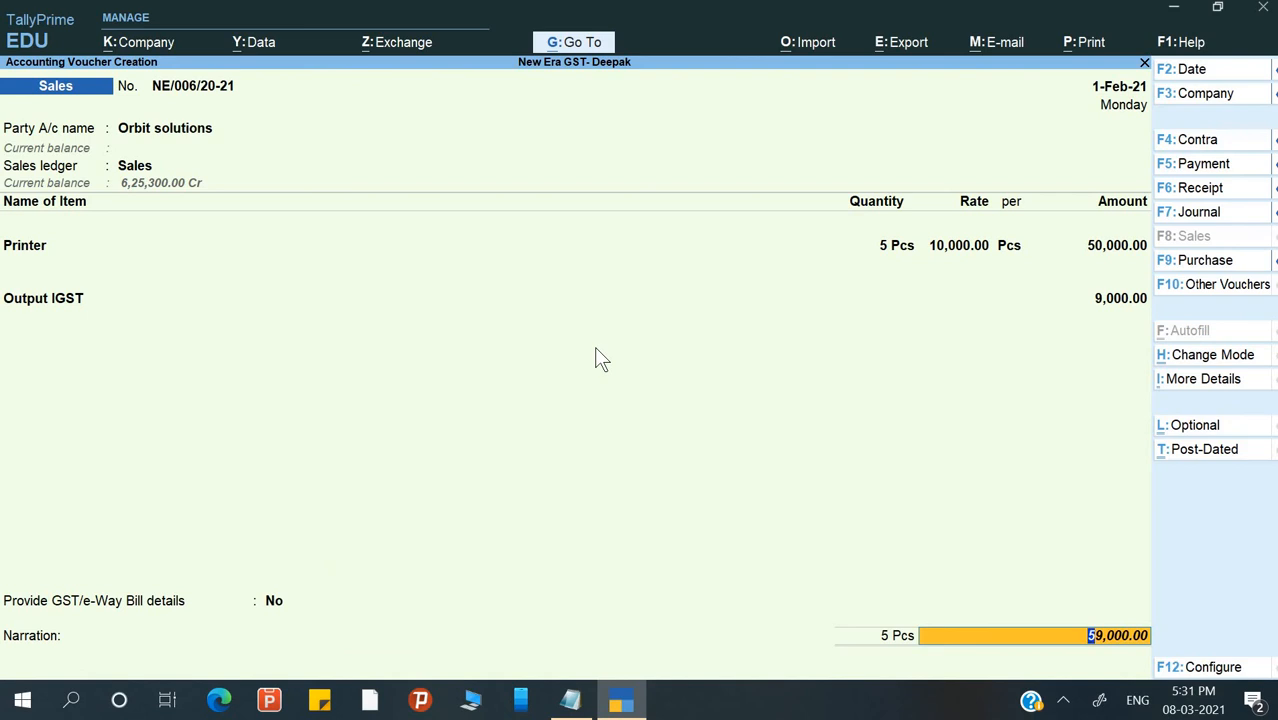
Step: Allocate the full invoice amount of Orbit solutions as a New Ref in the bill-wise details
{"action": "key", "text": "Return"}
{"action": "key", "text": "Return"}
{"action": "key", "text": "Return"}
{"action": "key", "text": "Return"}
{"action": "key", "text": "Return"}
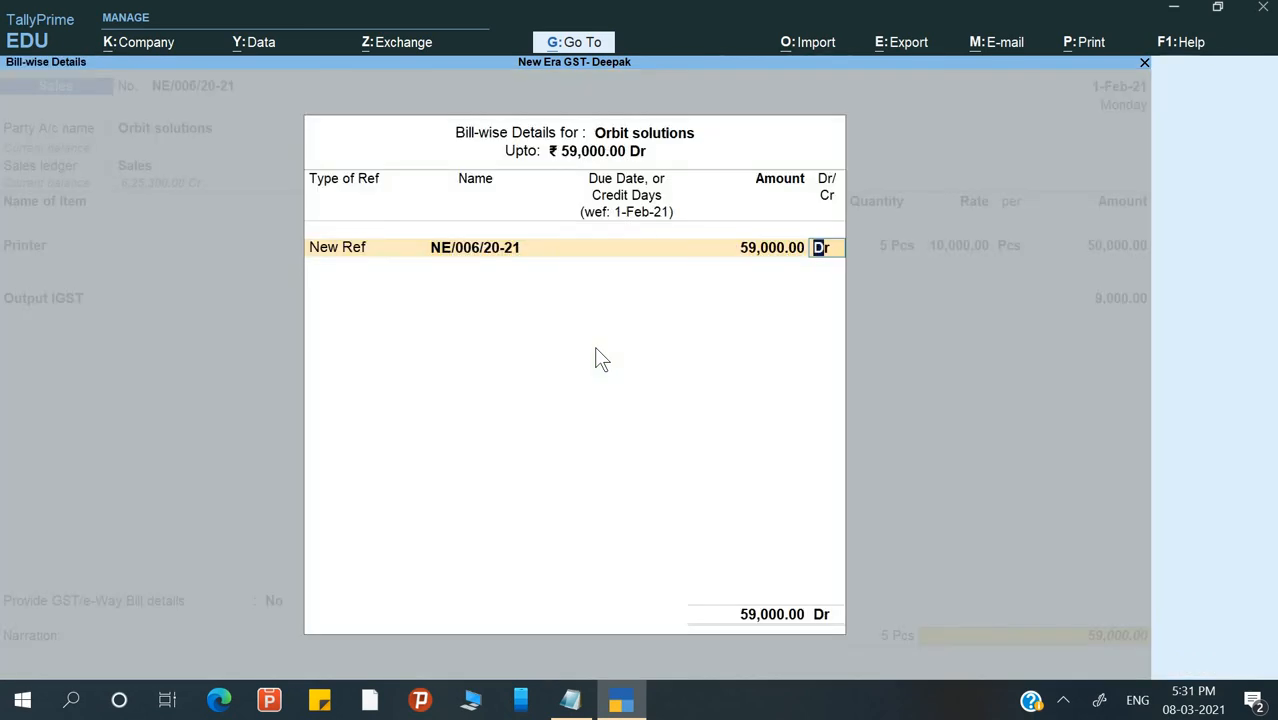
{"action": "key", "text": "Return"}
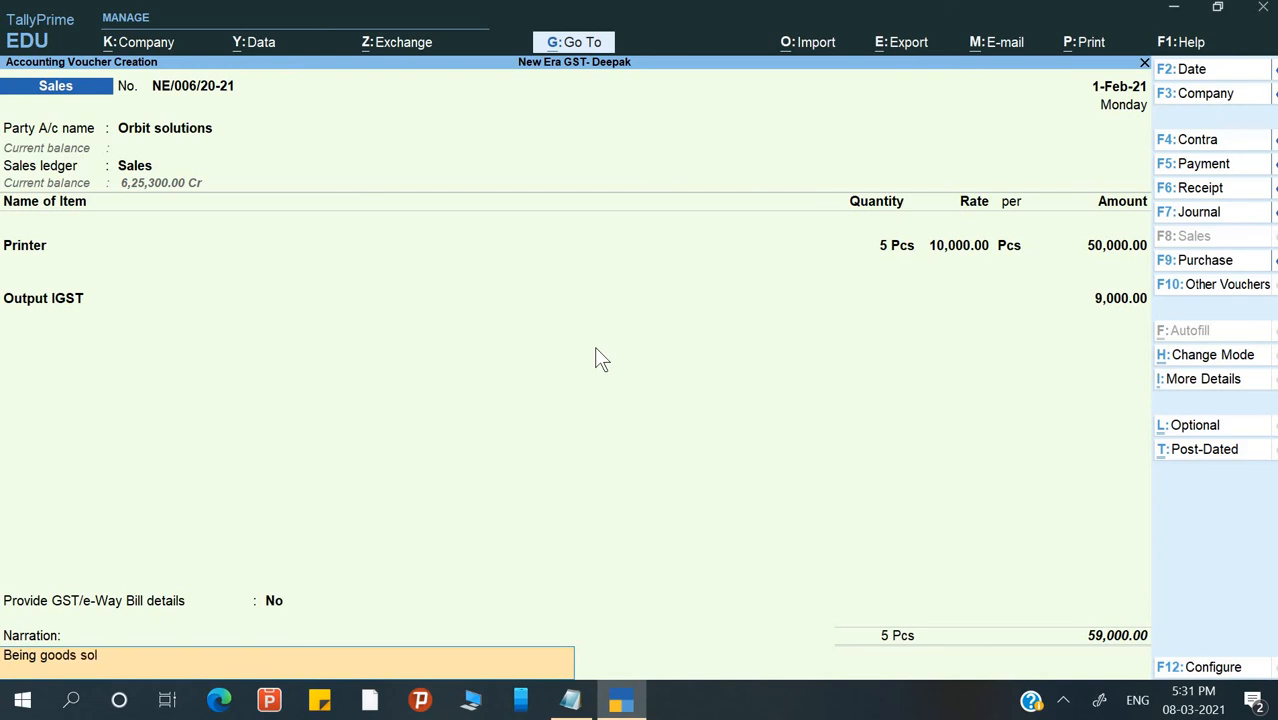
Step: Enter the narration "Being goods sold" and save the Orbit solutions sales voucher
{"action": "type", "text": "Being goods sold"}
{"action": "key", "text": "Return"}
{"action": "key", "text": "Return"}
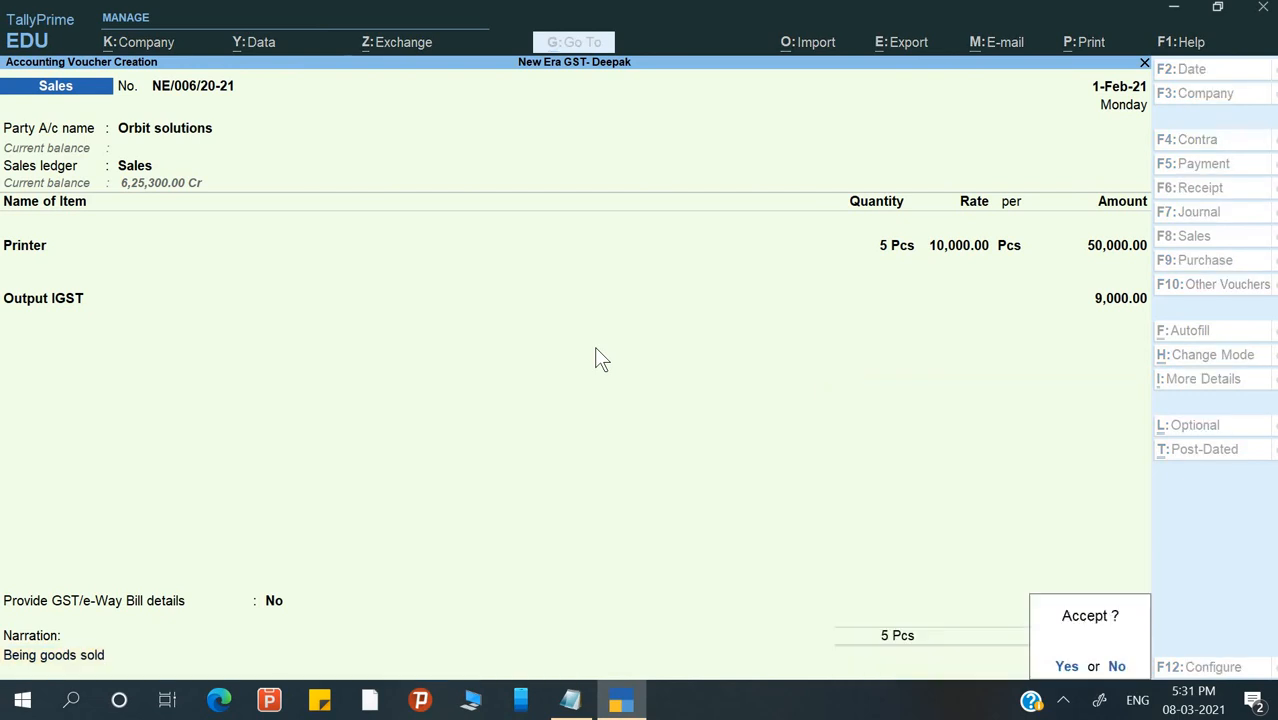
{"action": "key", "text": "Return"}
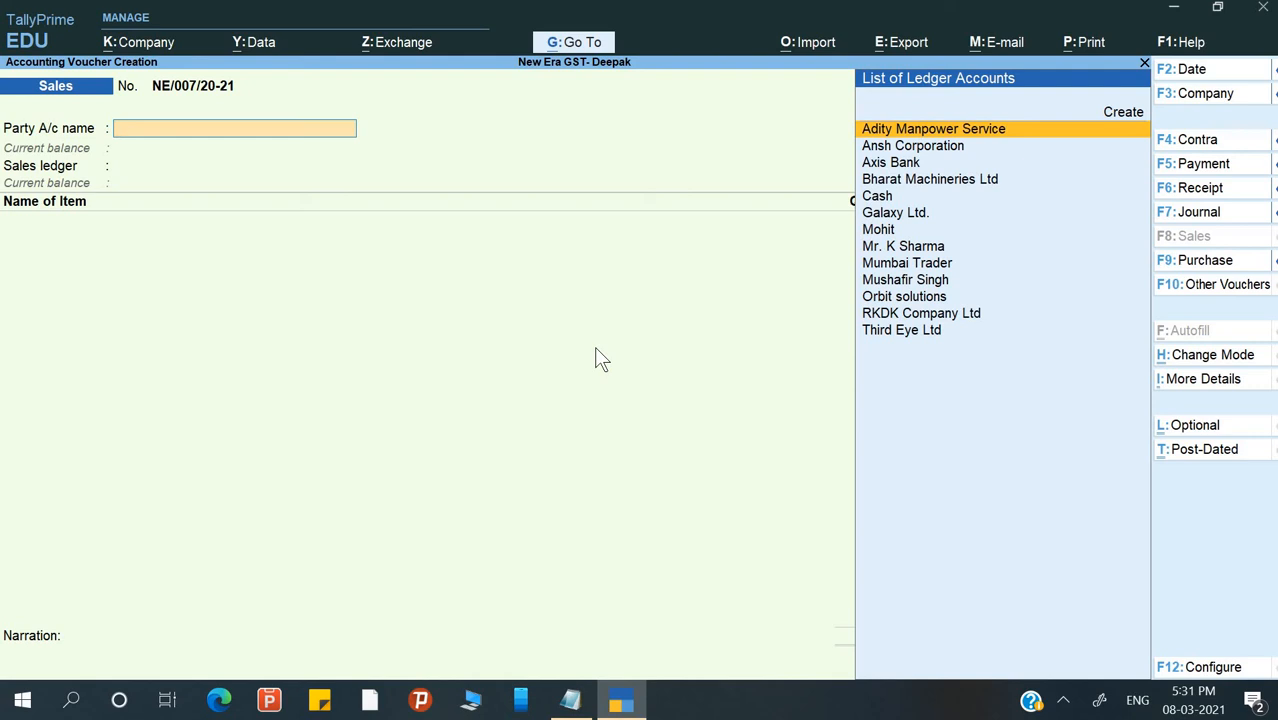
Step: Choose Orbit solutions as party in a new sales voucher and skip the dispatch details to reach the party details
{"action": "key", "text": "Down"}
{"action": "key", "text": "Down"}
{"action": "key", "text": "Down"}
{"action": "key", "text": "Down"}
{"action": "key", "text": "Down"}
{"action": "key", "text": "Down"}
{"action": "key", "text": "Down"}
{"action": "key", "text": "Down"}
{"action": "key", "text": "Down"}
{"action": "key", "text": "Down"}
{"action": "key", "text": "Return"}
{"action": "key", "text": "Return"}
{"action": "key", "text": "Return"}
{"action": "key", "text": "Return"}
{"action": "key", "text": "Return"}
{"action": "key", "text": "Return"}
{"action": "key", "text": "Return"}
{"action": "key", "text": "Return"}
{"action": "key", "text": "Return"}
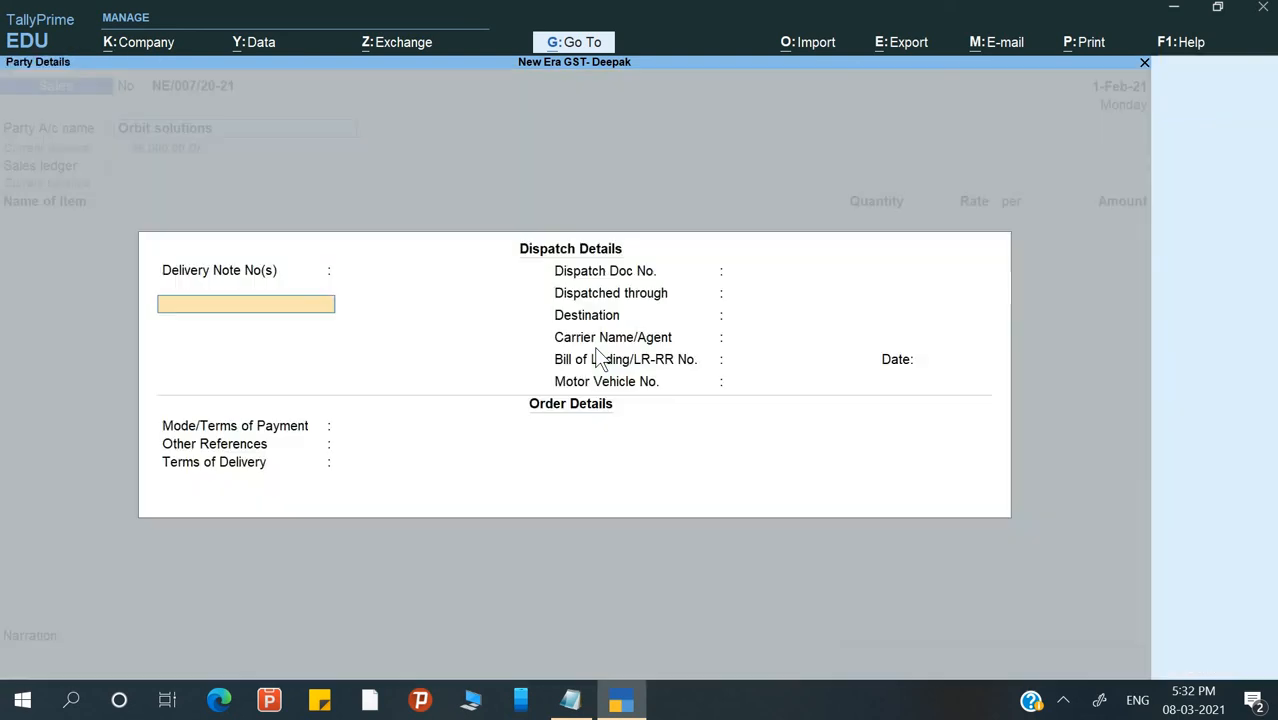
{"action": "key", "text": "Return"}
{"action": "key", "text": "Return"}
{"action": "key", "text": "Escape"}
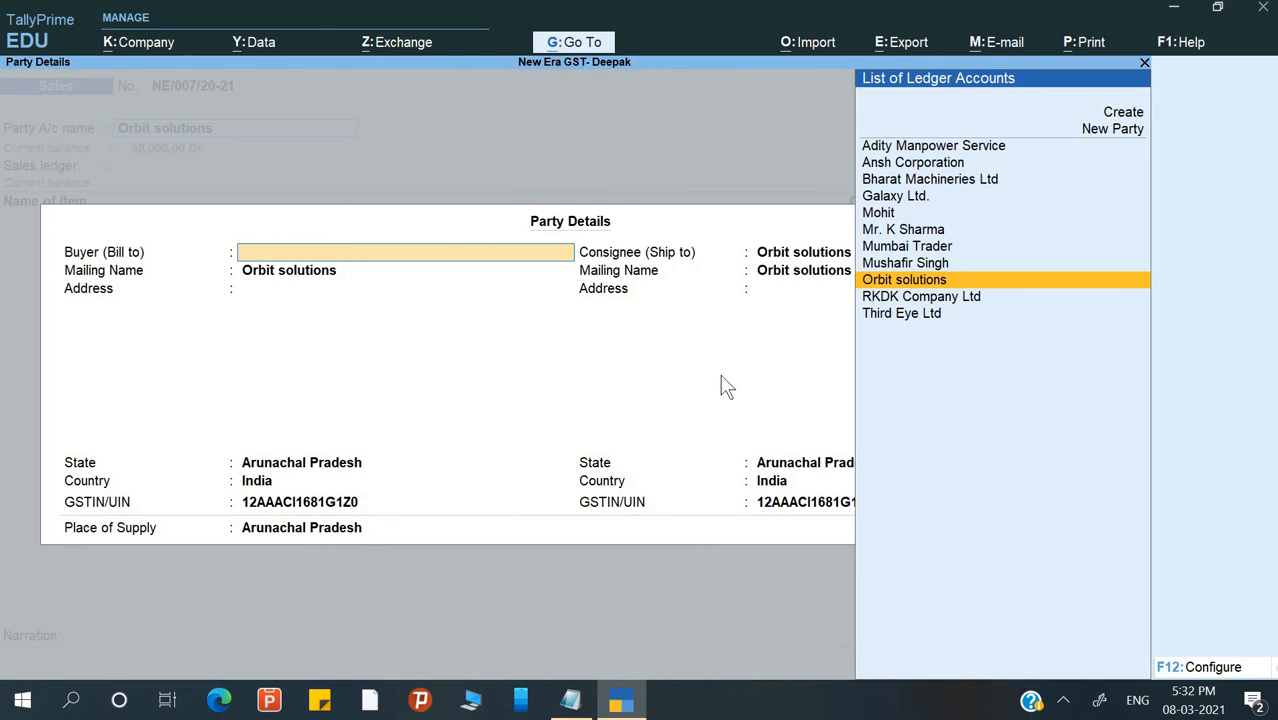
Step: Review the party details configuration for separate buyer and consignee and place of supply, and quit the voucher unsaved to Gateway of Tally
{"action": "key", "text": "Escape"}
{"action": "key", "text": "n"}
{"action": "key", "text": "F12"}
{"action": "key", "text": "Down"}
{"action": "key", "text": "Up"}
{"action": "key", "text": "Down"}
{"action": "key", "text": "Down"}
{"action": "key", "text": "Down"}
{"action": "key", "text": "Down"}
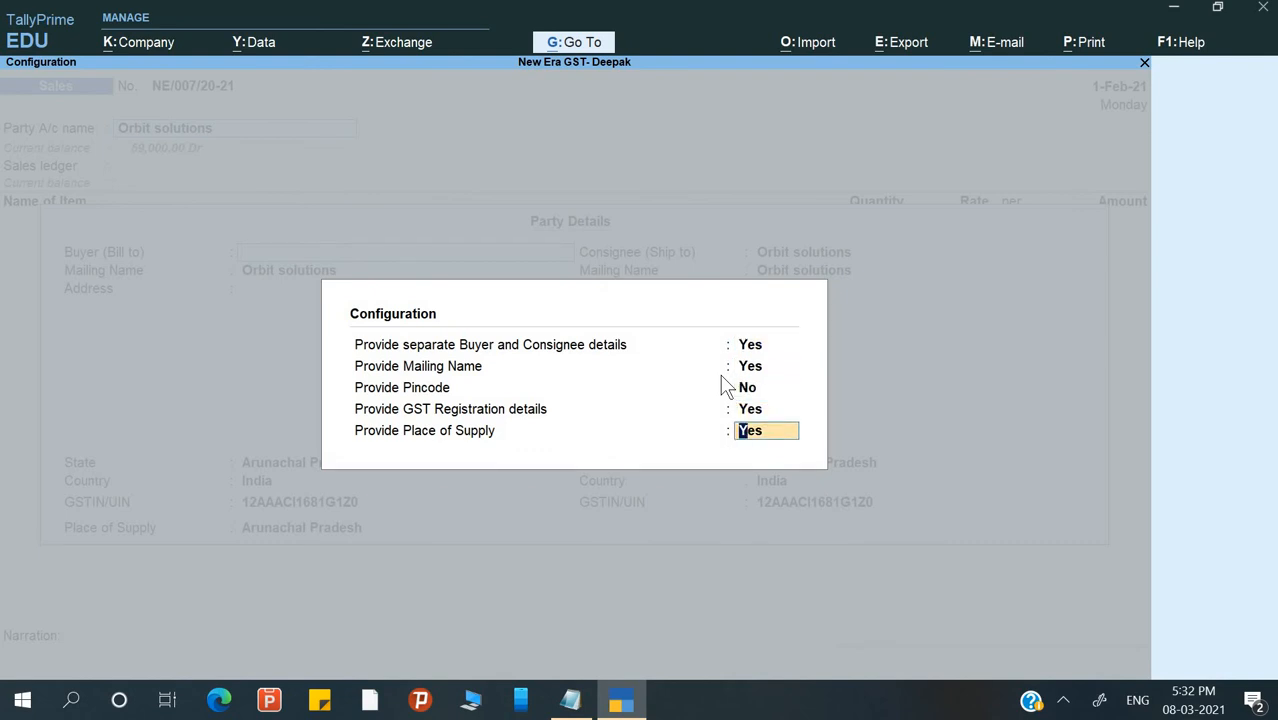
{"action": "key", "text": "Return"}
{"action": "key", "text": "Escape"}
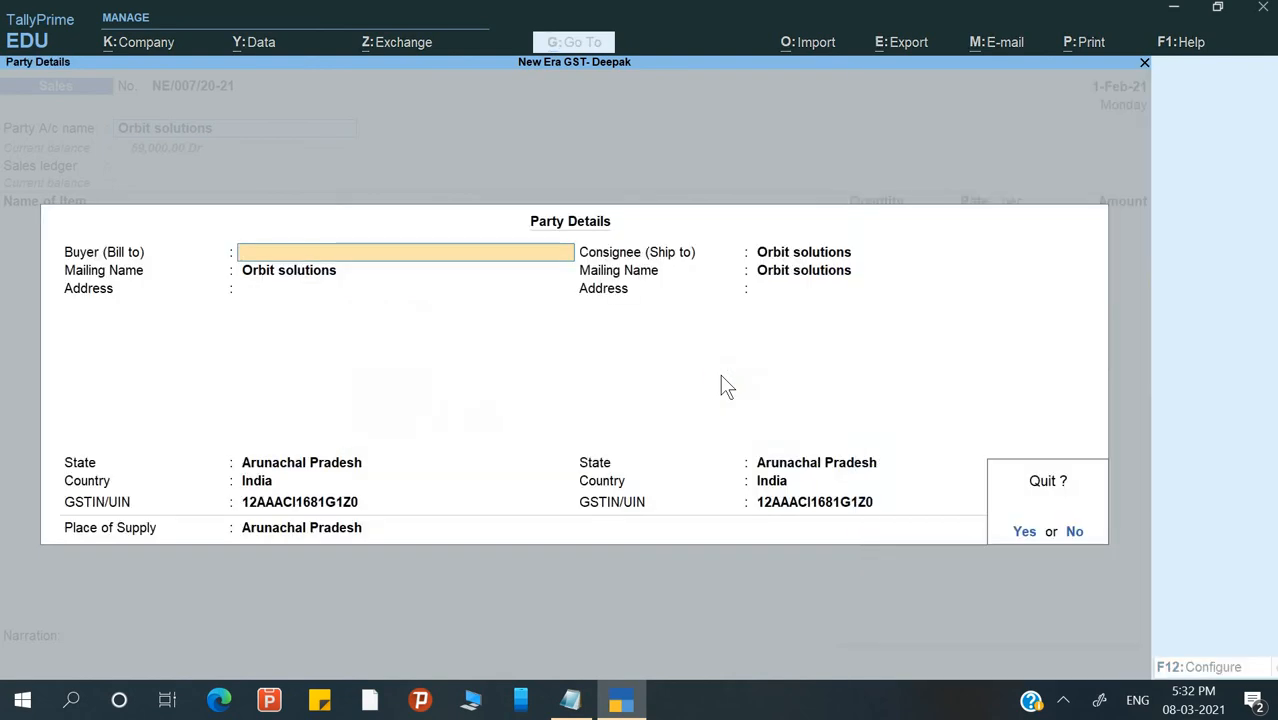
{"action": "key", "text": "Return"}
{"action": "key", "text": "Escape"}
{"action": "key", "text": "Escape"}
{"action": "key", "text": "Return"}
{"action": "key", "text": "Escape"}
{"action": "key", "text": "Escape"}
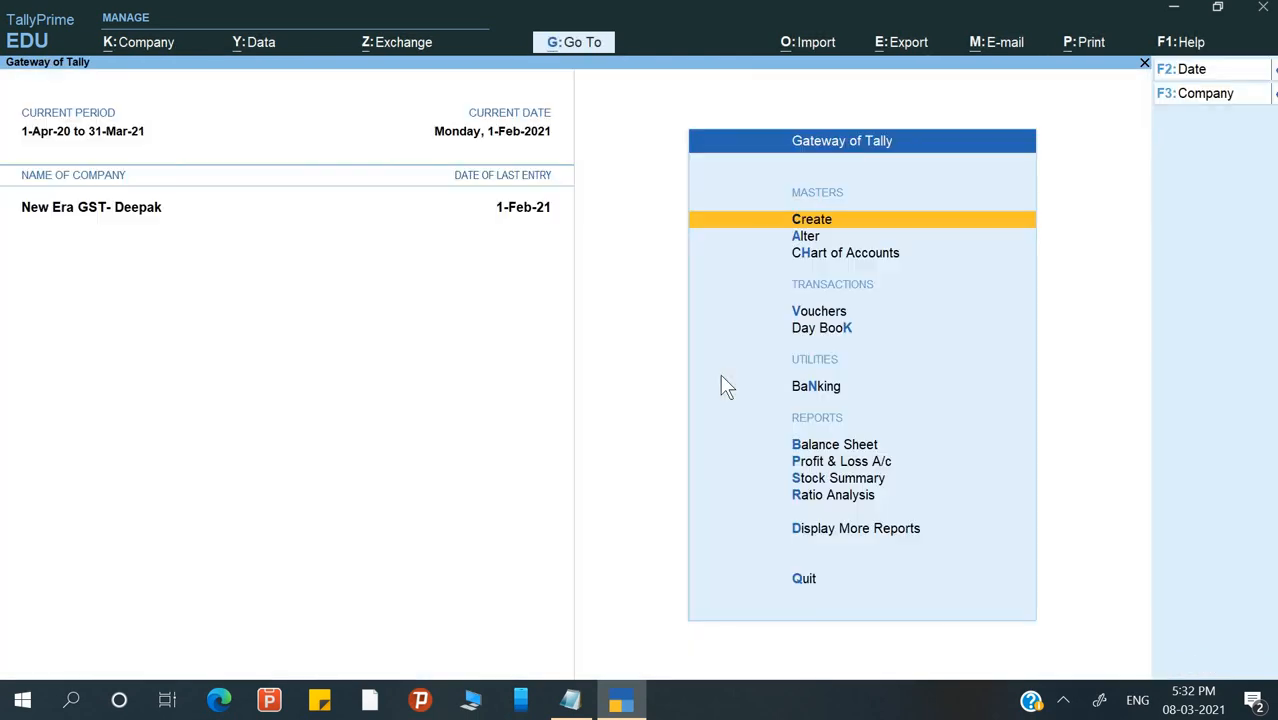
Step: From the Day Book, preview the RKDK Company Ltd tax invoice, examining its buyer, consignee, place of supply and taxes, and close the voucher
{"action": "key", "text": "k"}
{"action": "key", "text": "Return"}
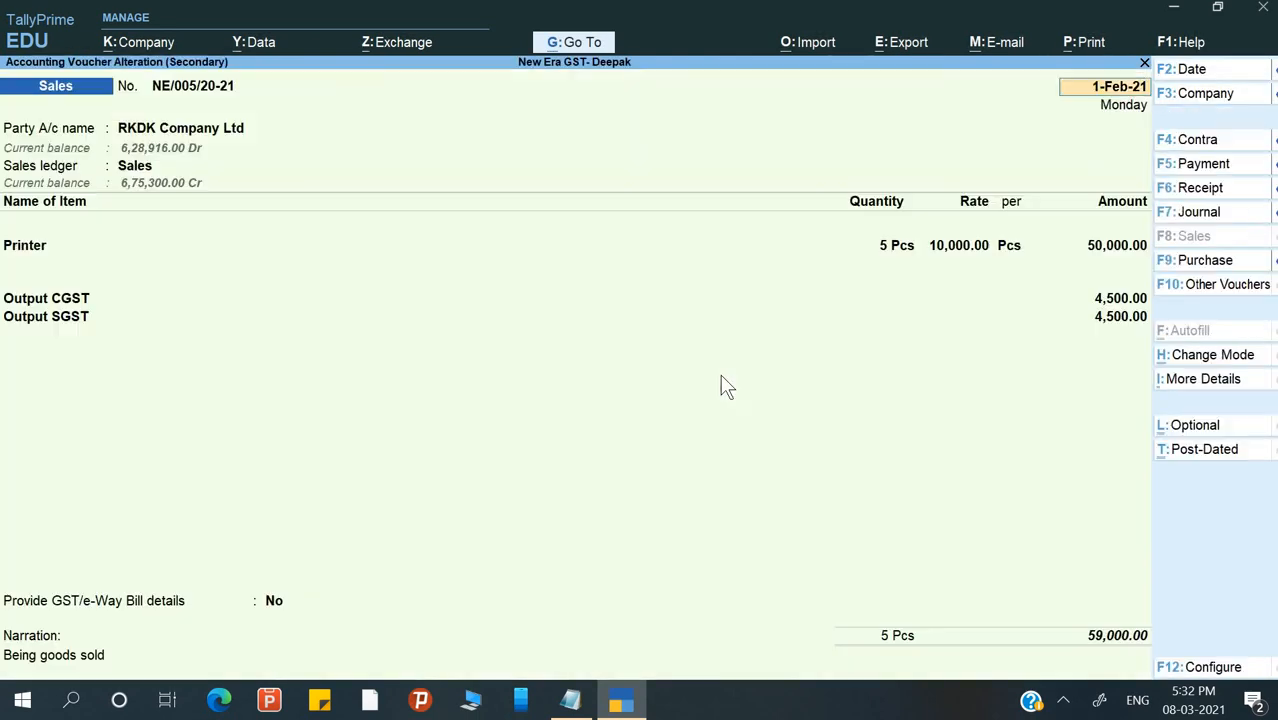
{"action": "key", "text": "alt+p"}
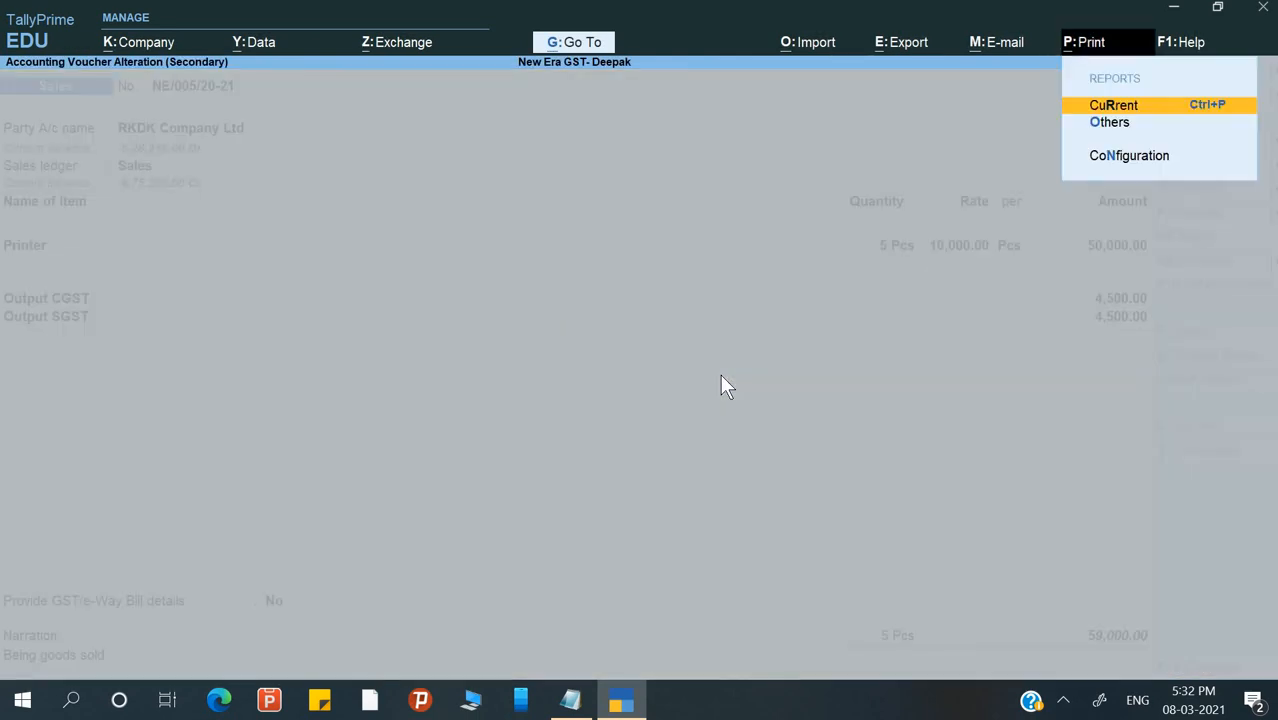
{"action": "key", "text": "Return"}
{"action": "key", "text": "i"}
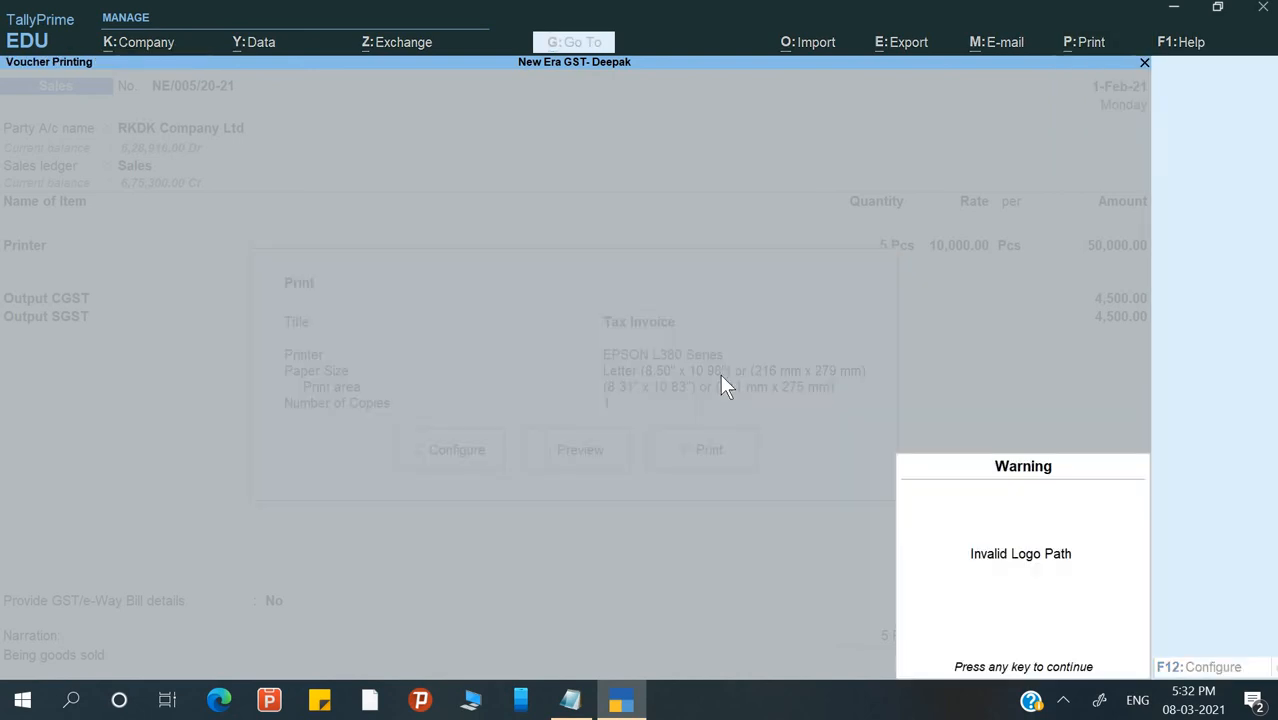
{"action": "key", "text": "Return"}
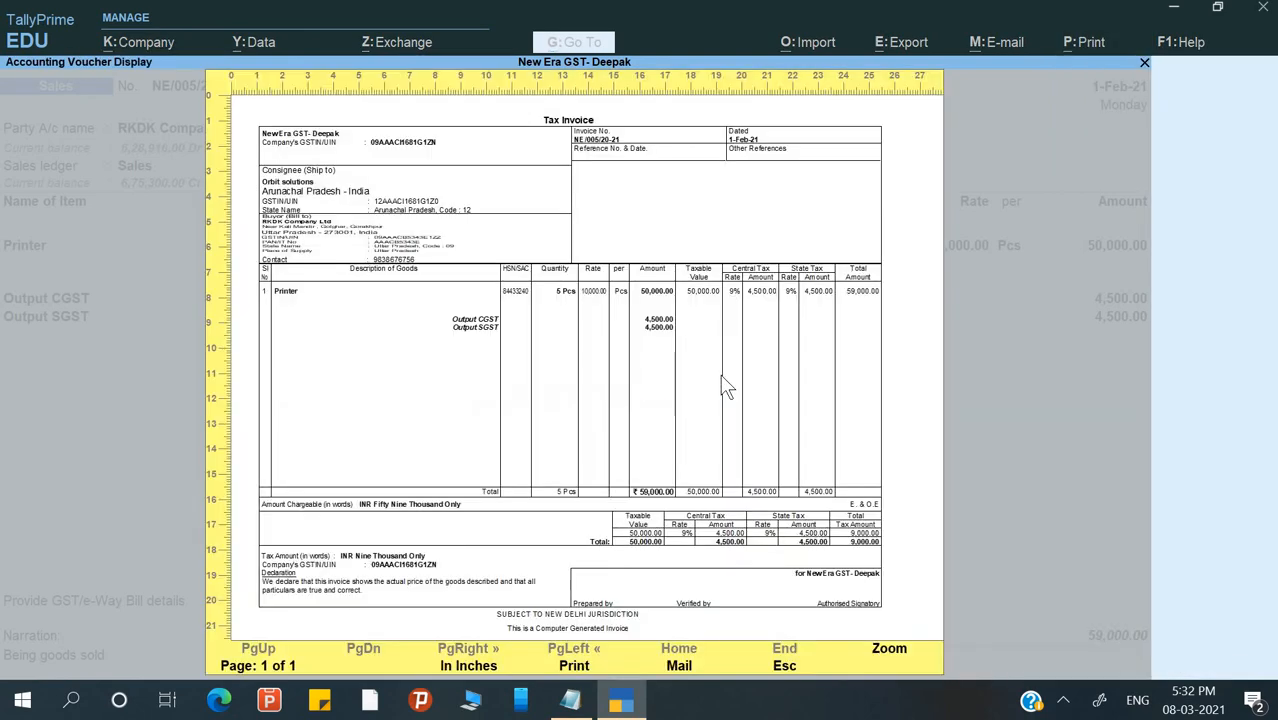
{"action": "key", "text": "Return"}
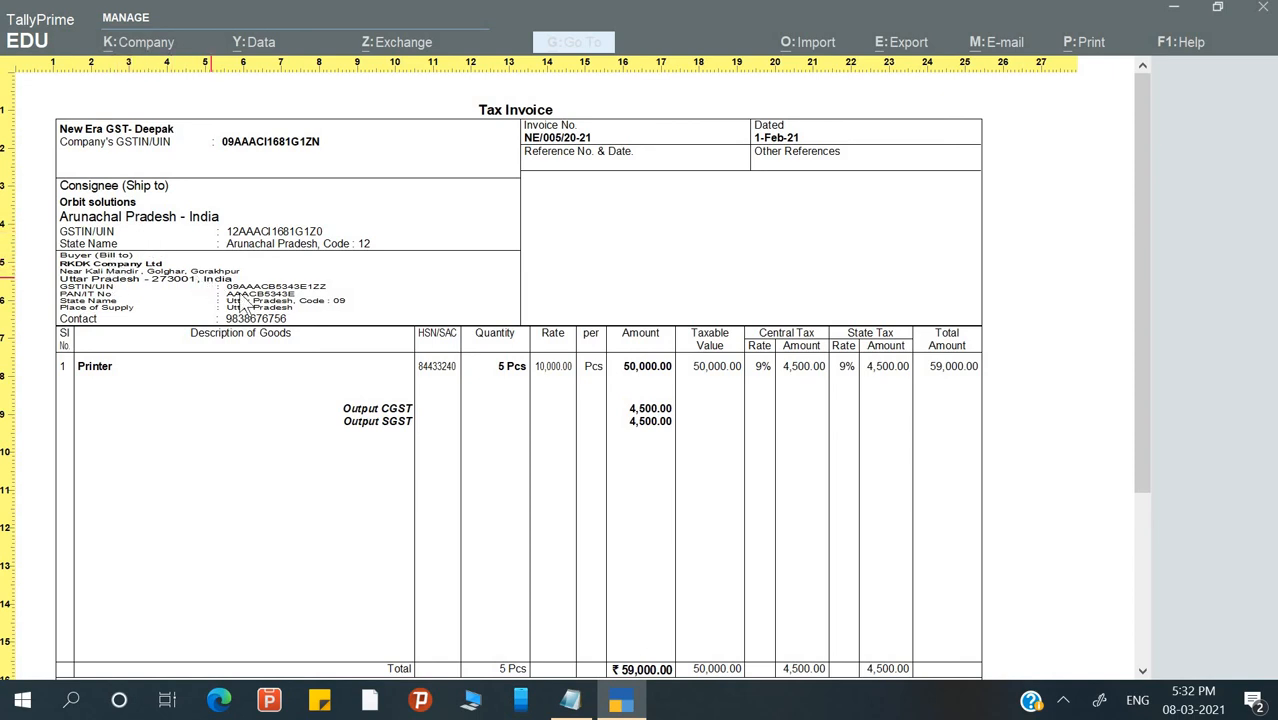
{"action": "scroll", "coordinate": [556, 416], "scroll_direction": "down", "scroll_amount": 1}
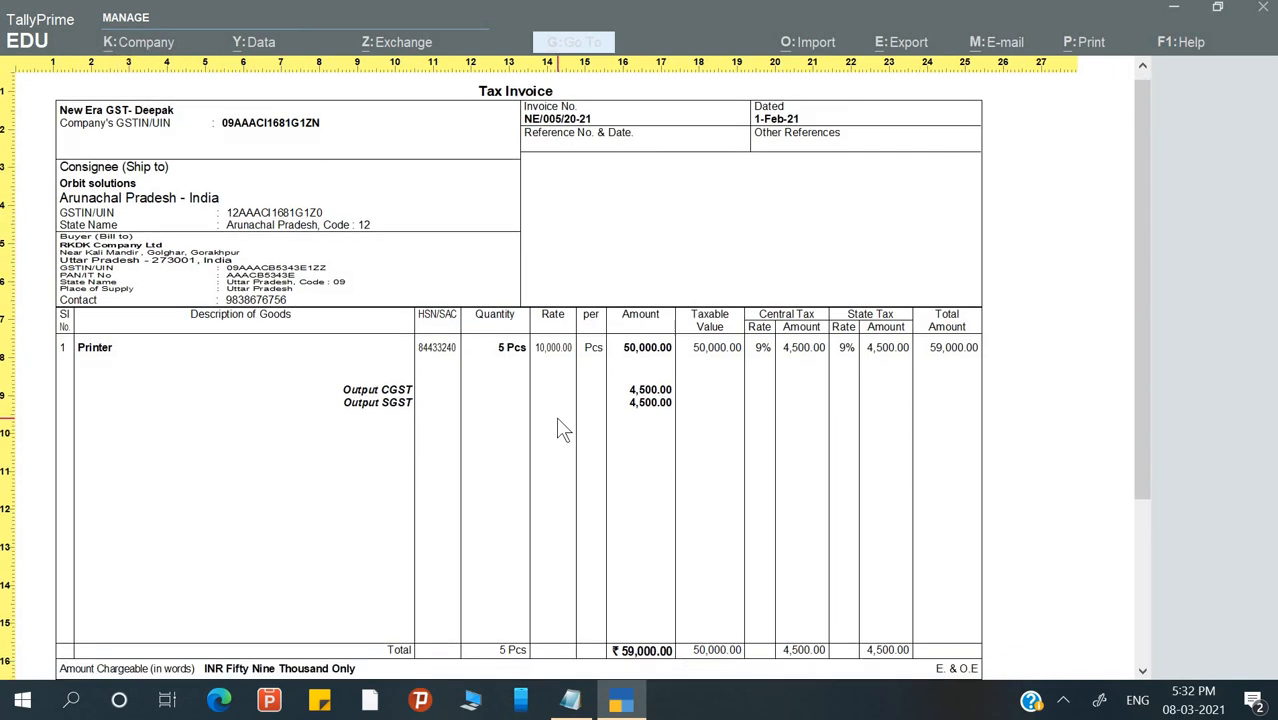
{"action": "key", "text": "Escape"}
{"action": "key", "text": "Escape"}
{"action": "key", "text": "Escape"}
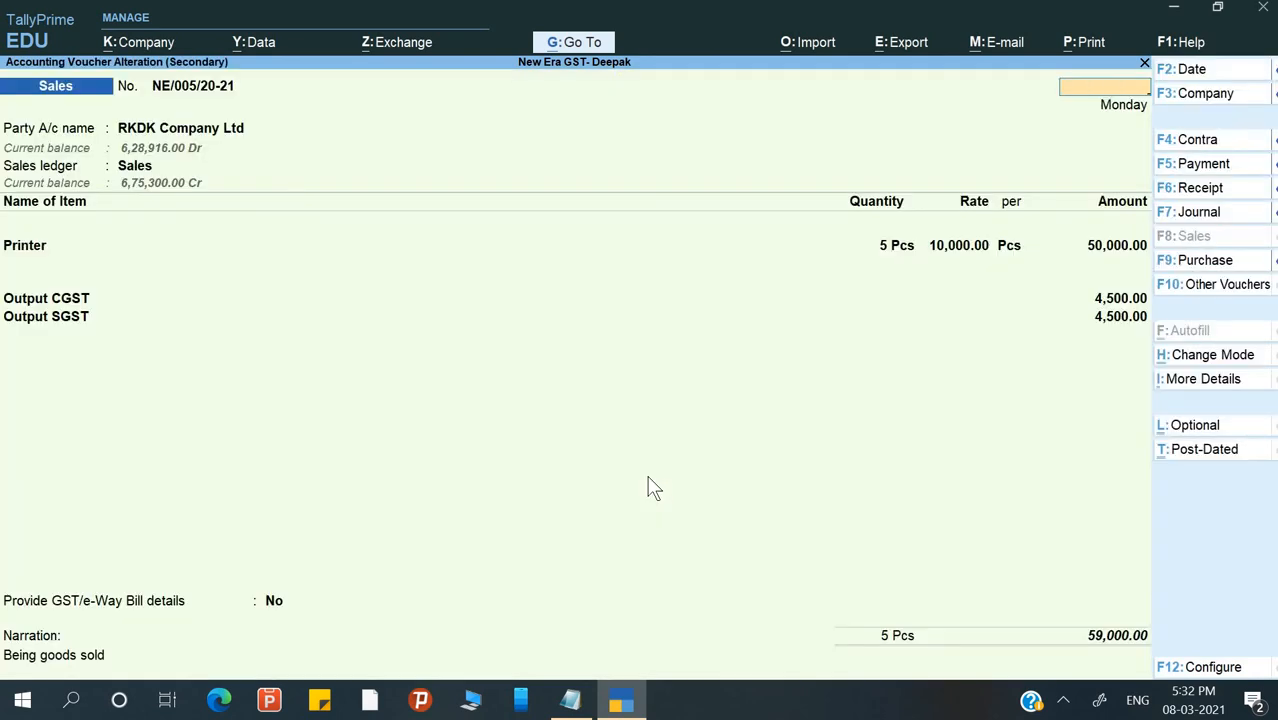
{"action": "key", "text": "Escape"}
{"action": "key", "text": "y"}
Step: Preview the Orbit solutions sales voucher's tax invoice, examining its buyer, consignee and tax details, and return to Gateway of Tally
{"action": "key", "text": "Down"}
{"action": "key", "text": "Return"}
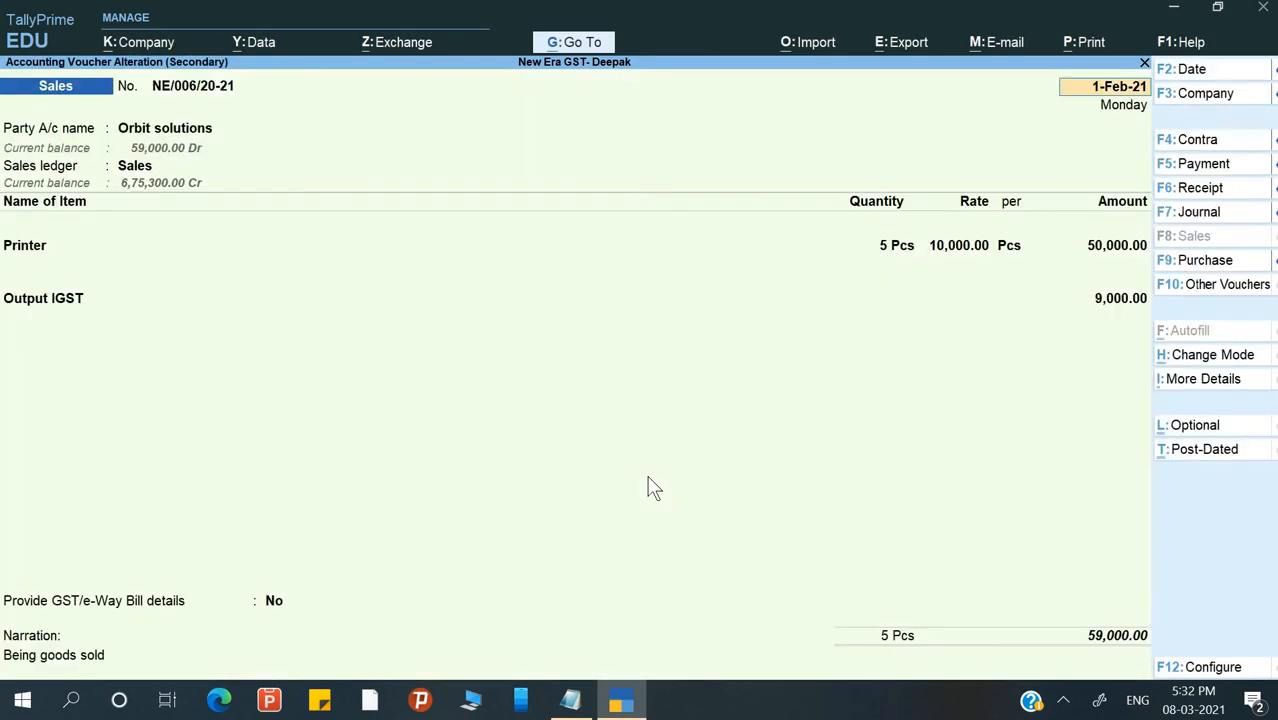
{"action": "key", "text": "alt+p"}
{"action": "key", "text": "Return"}
{"action": "key", "text": "i"}
{"action": "key", "text": "Return"}
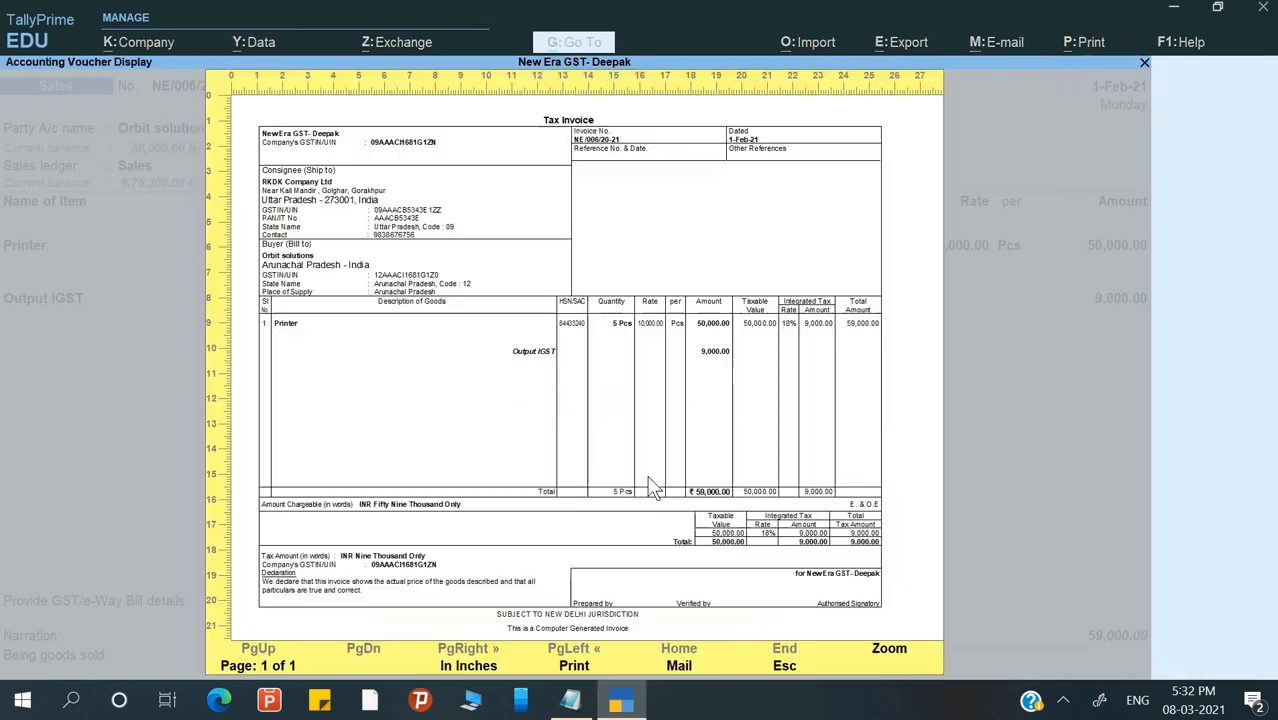
{"action": "key", "text": "Return"}
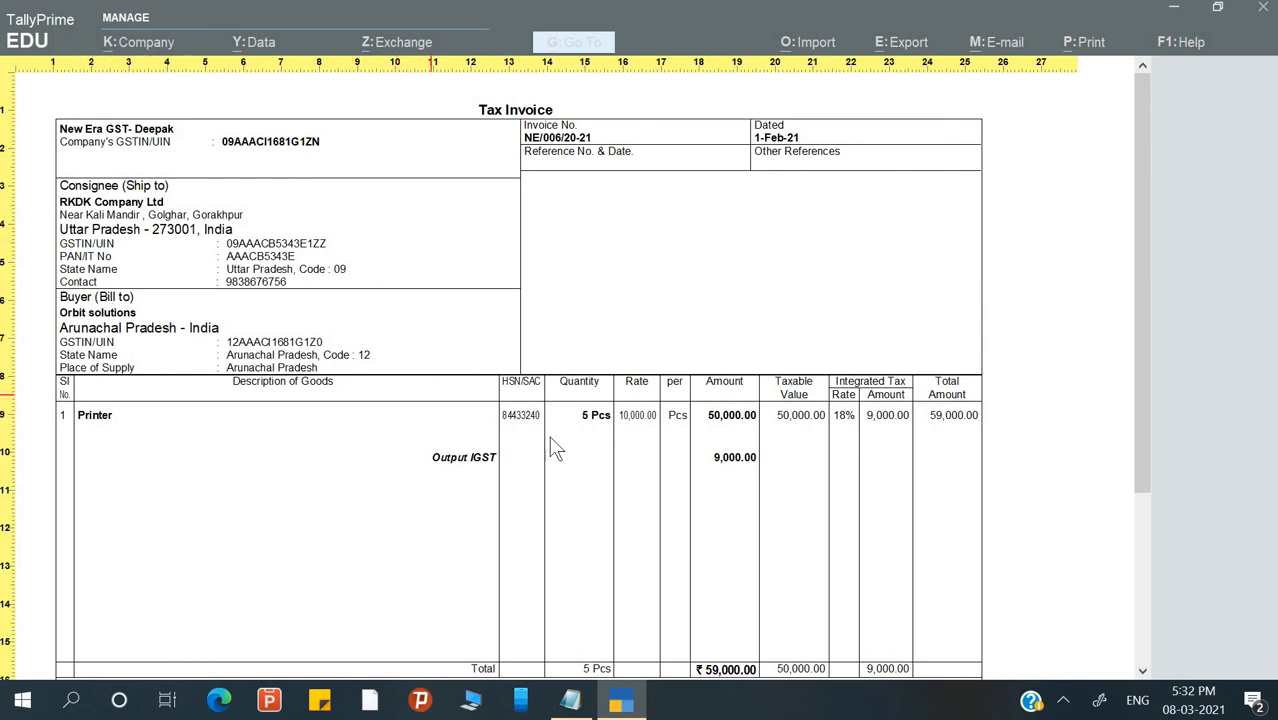
{"action": "key", "text": "Escape"}
{"action": "key", "text": "Escape"}
{"action": "key", "text": "Escape"}
{"action": "key", "text": "y"}
{"action": "key", "text": "Escape"}
{"action": "key", "text": "Escape"}
{"action": "key", "text": "Escape"}
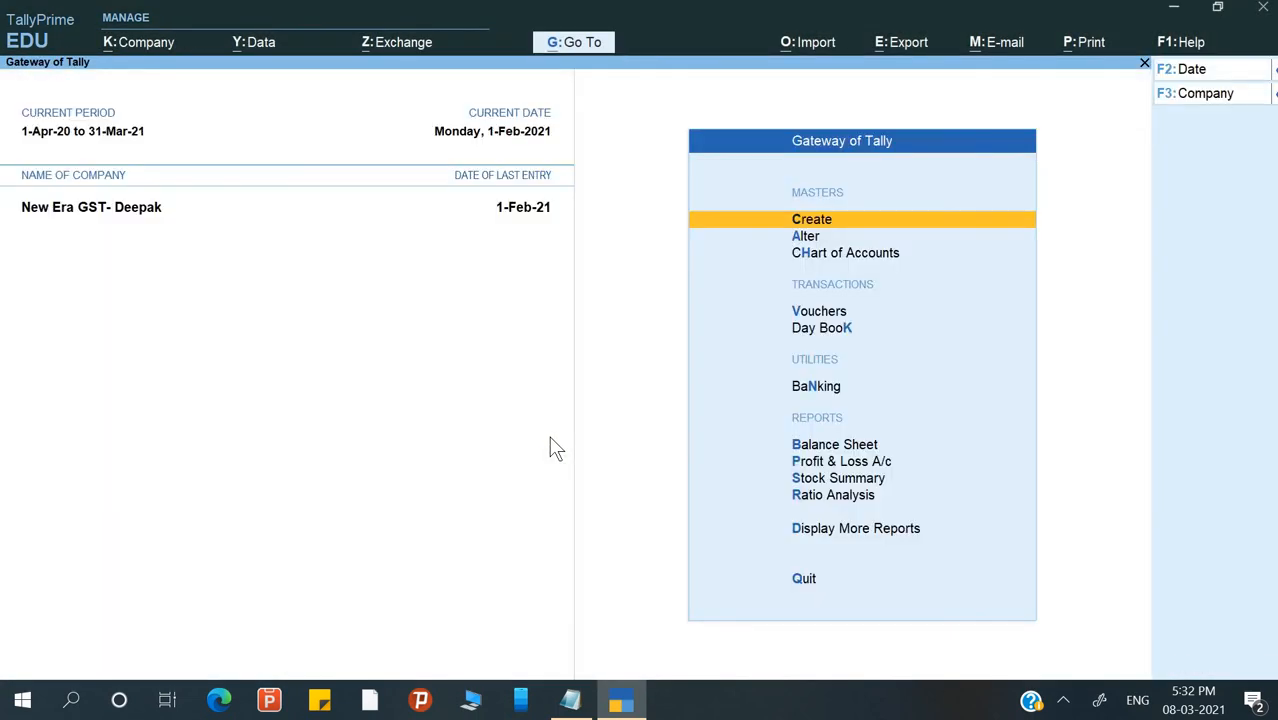
Step: Switch to Notepad and place the cursor at the end of the second printer example
{"action": "key", "text": "alt+Tab"}
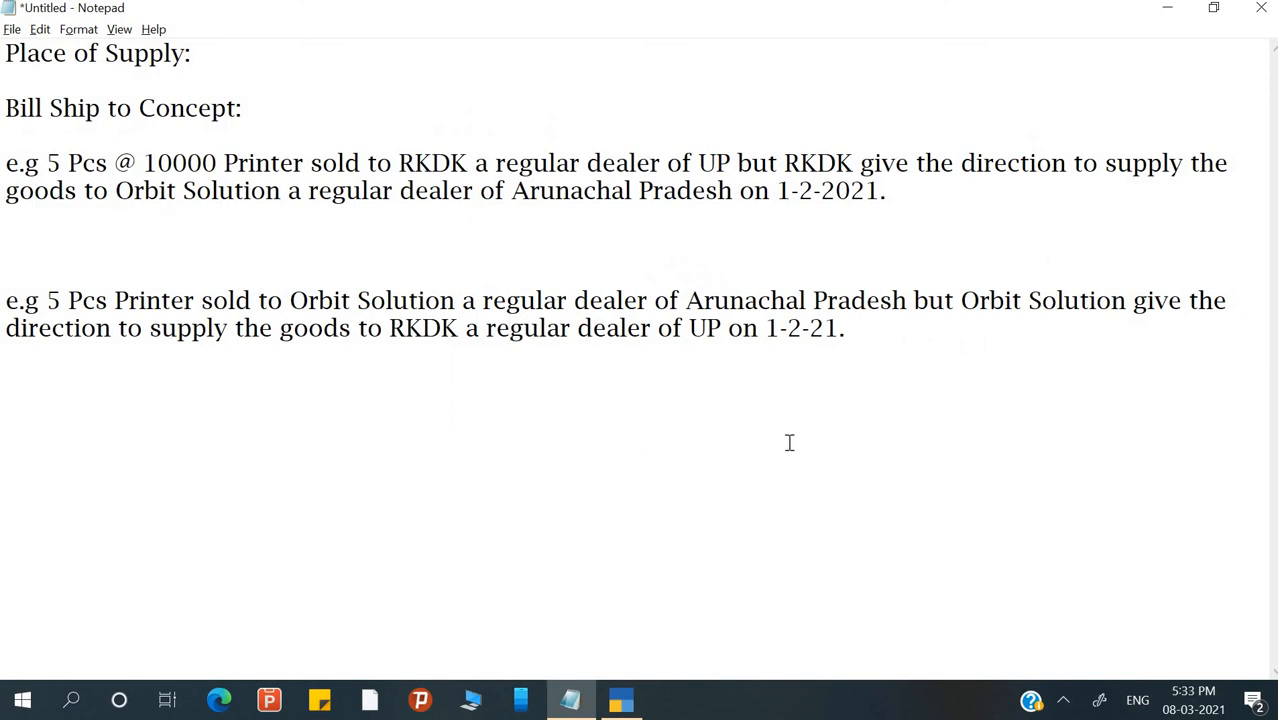
{"action": "left_click", "coordinate": [875, 327]}
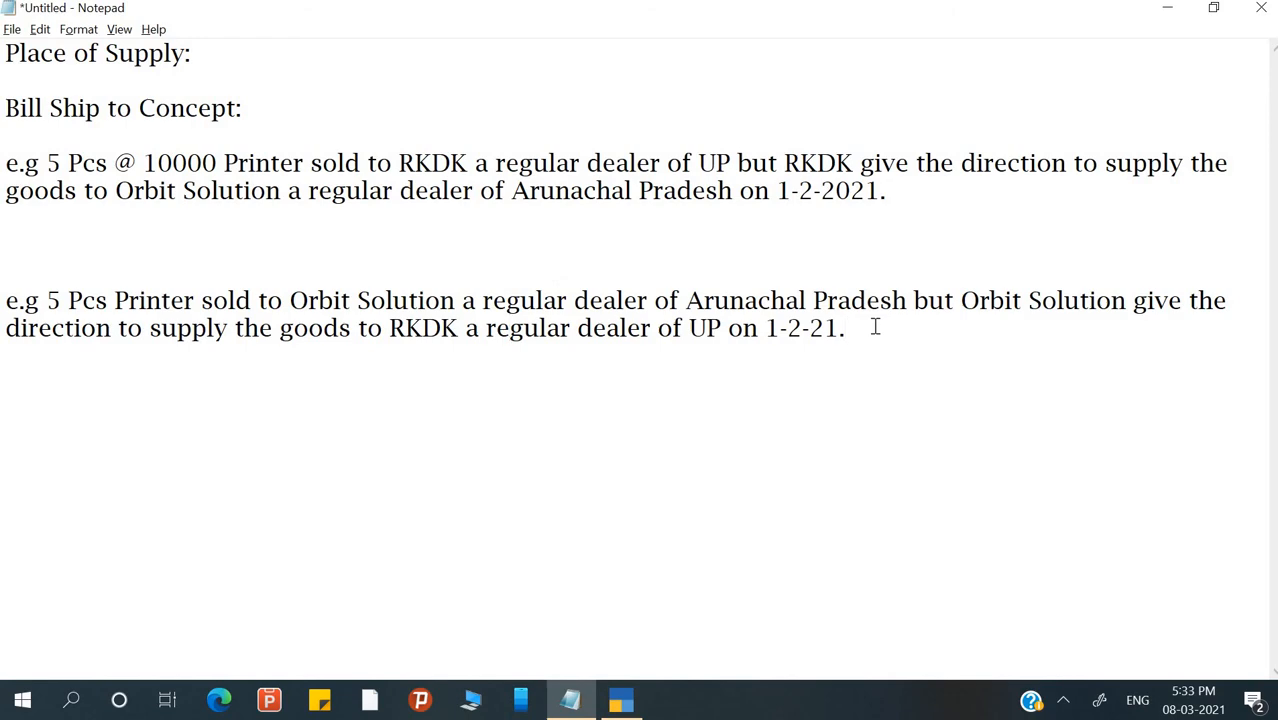